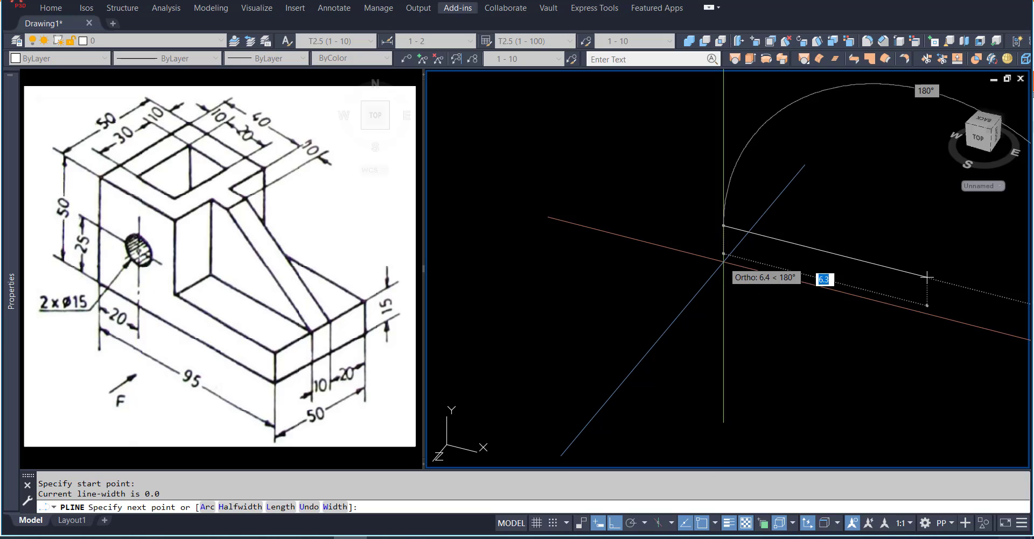
# Draw the L-shaped profile's 40-unit top edge leftward and its 50-unit left edge downward as a polyline
pyautogui.scroll(5, 615, 221)
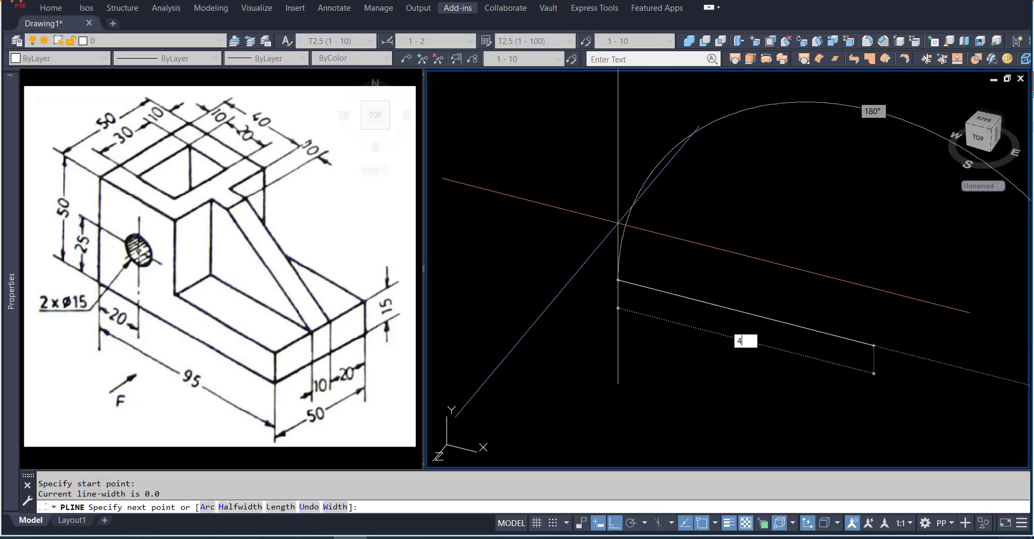
pyautogui.write('40')
pyautogui.press('Return')
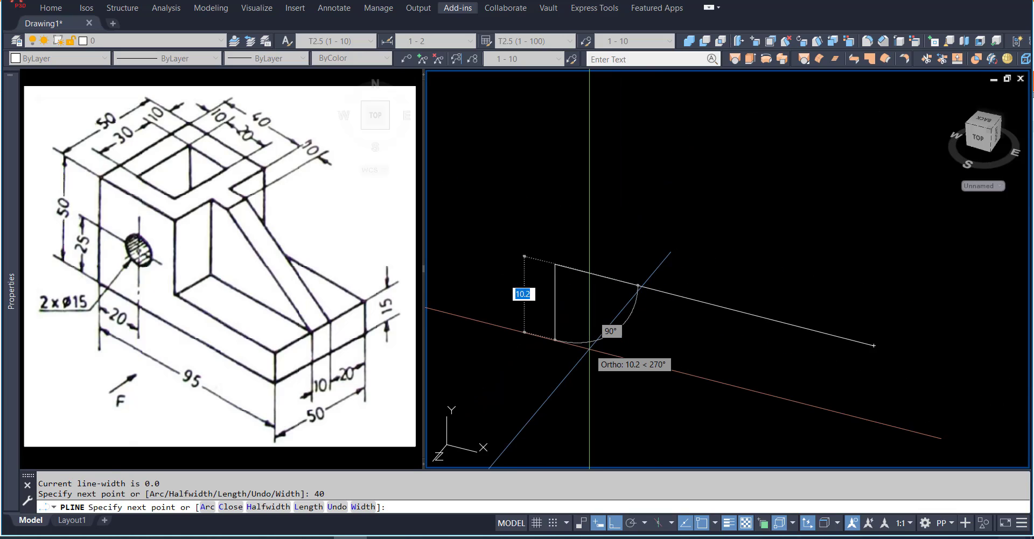
pyautogui.moveTo(589, 349); pyautogui.dragTo(622, 269, button='middle')
pyautogui.write('50')
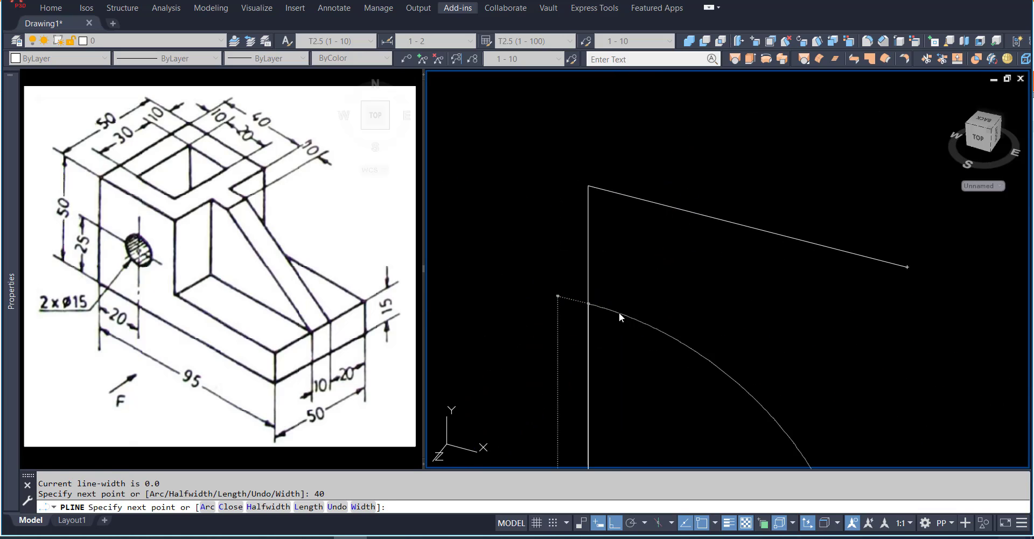
pyautogui.press('Return')
# Complete the L-shaped polyline with a 95-unit bottom edge, a 15-unit right end and a 55-unit step edge, and close it
pyautogui.scroll(-3, 772, 343)
pyautogui.moveTo(774, 345); pyautogui.dragTo(675, 224, button='middle')
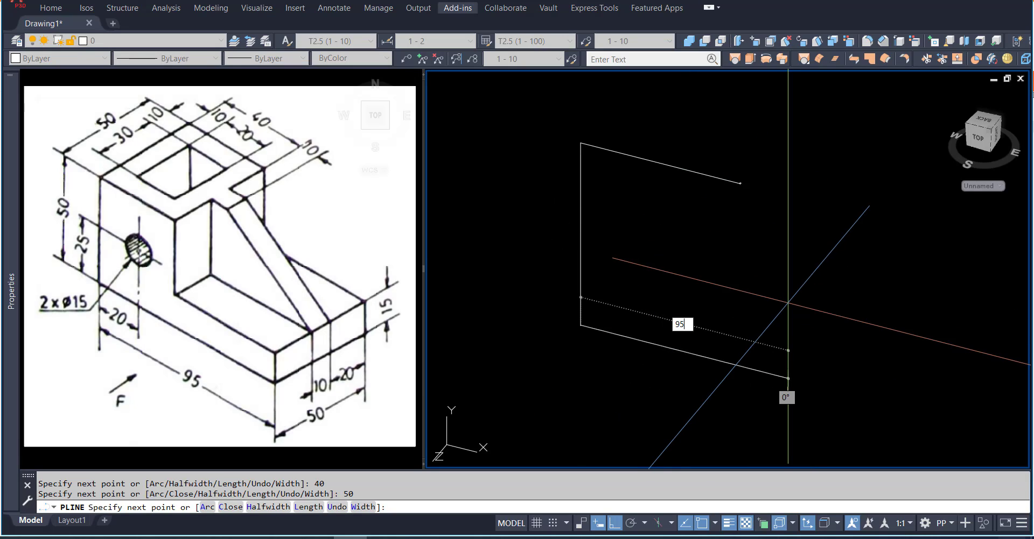
pyautogui.press('Return')
pyautogui.scroll(-3, 838, 291)
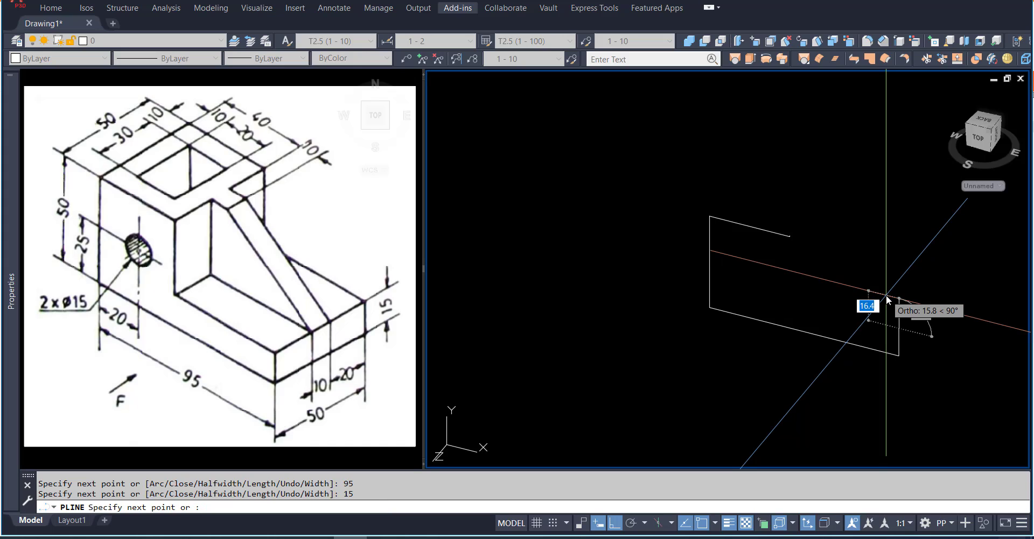
pyautogui.write('15')
pyautogui.press('Return')
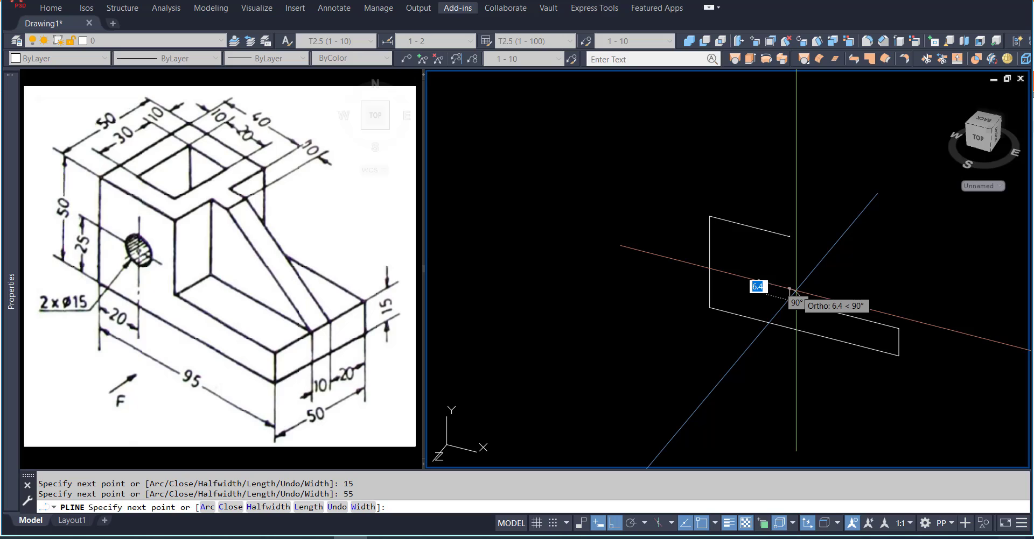
pyautogui.press('Return')
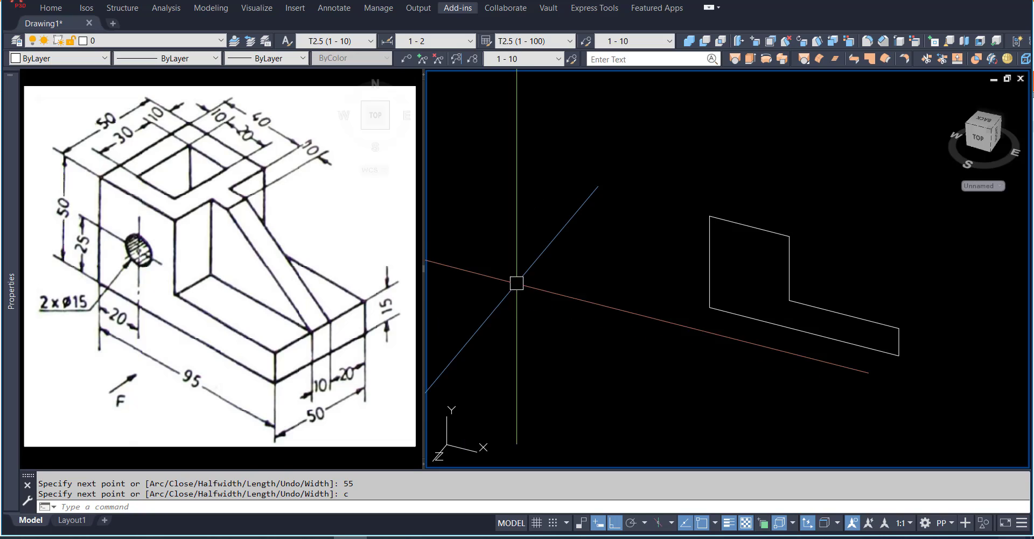
# Draw a 15-diameter circle centred 20 units inward from the midpoint of the profile's left edge, using tracking
pyautogui.write('c')
pyautogui.press('Return')
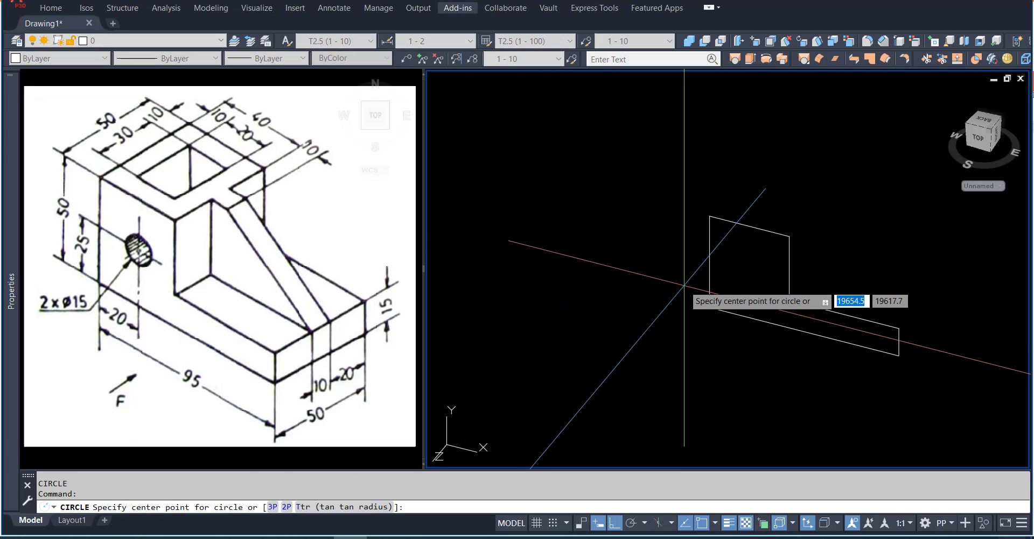
pyautogui.write('tk')
pyautogui.press('Return')
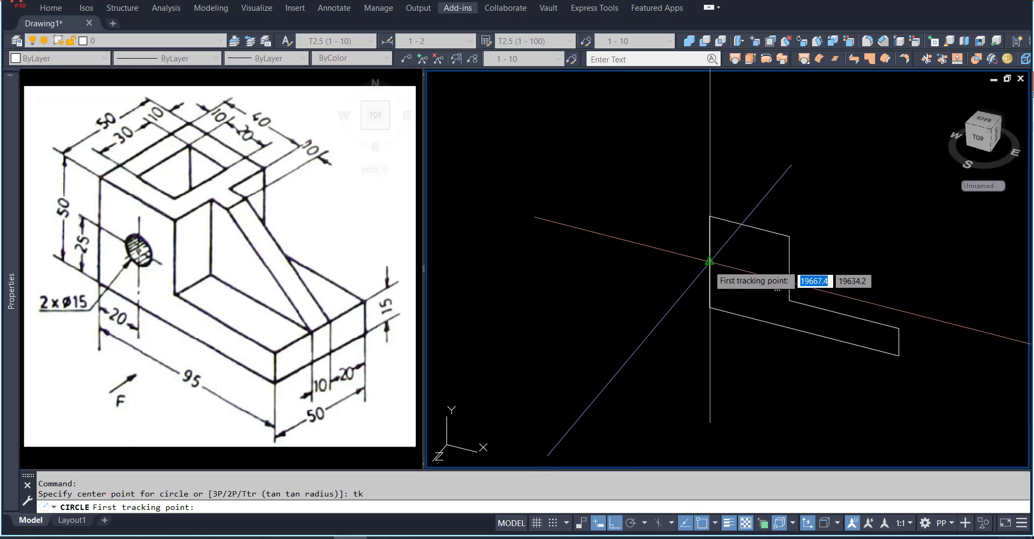
pyautogui.click(777, 288)
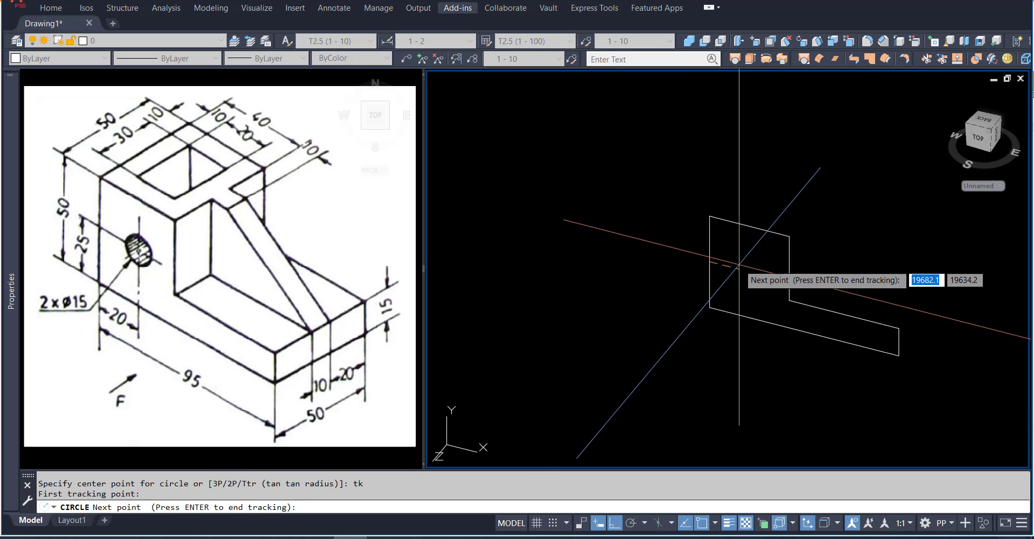
pyautogui.scroll(2, 739, 266)
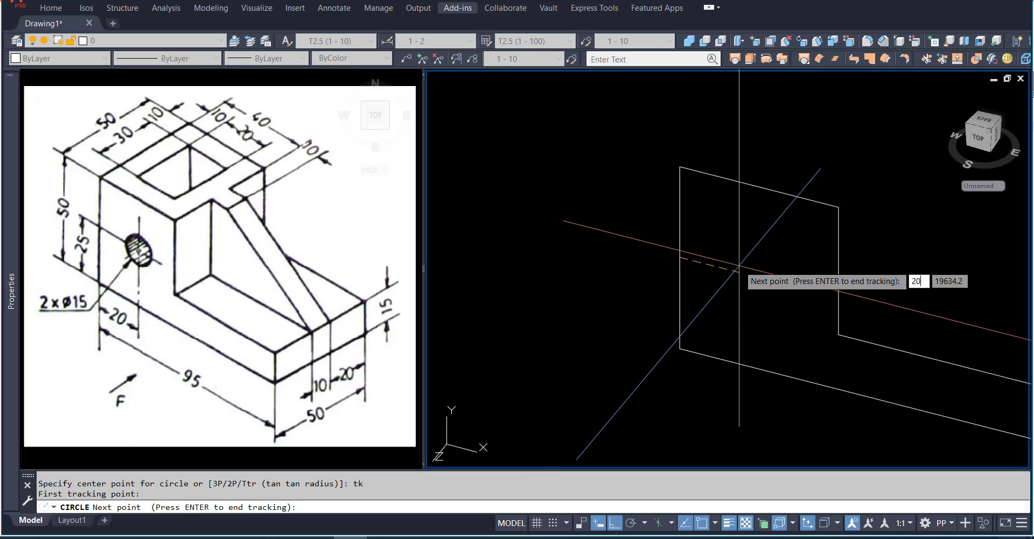
pyautogui.press('Return')
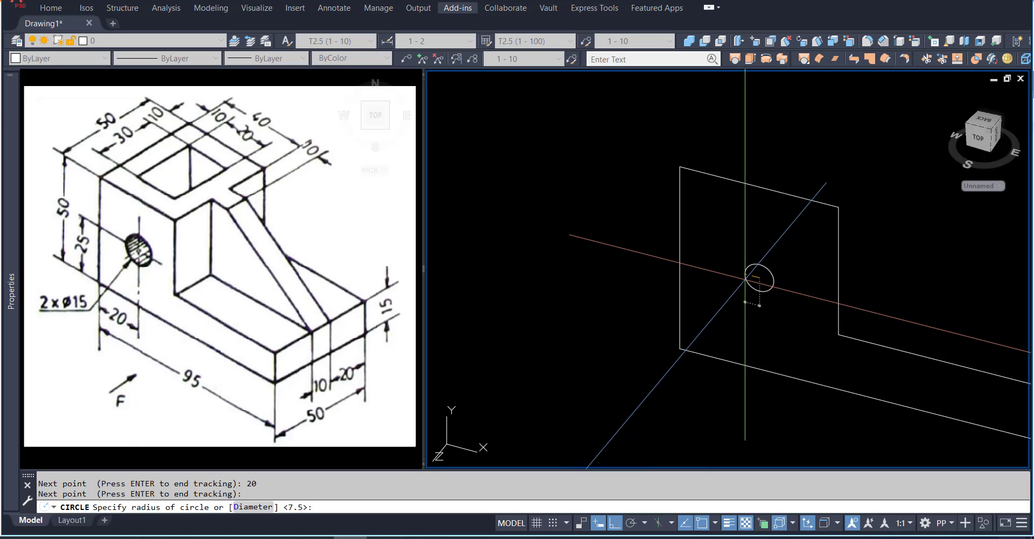
pyautogui.write('d')
pyautogui.press('Return')
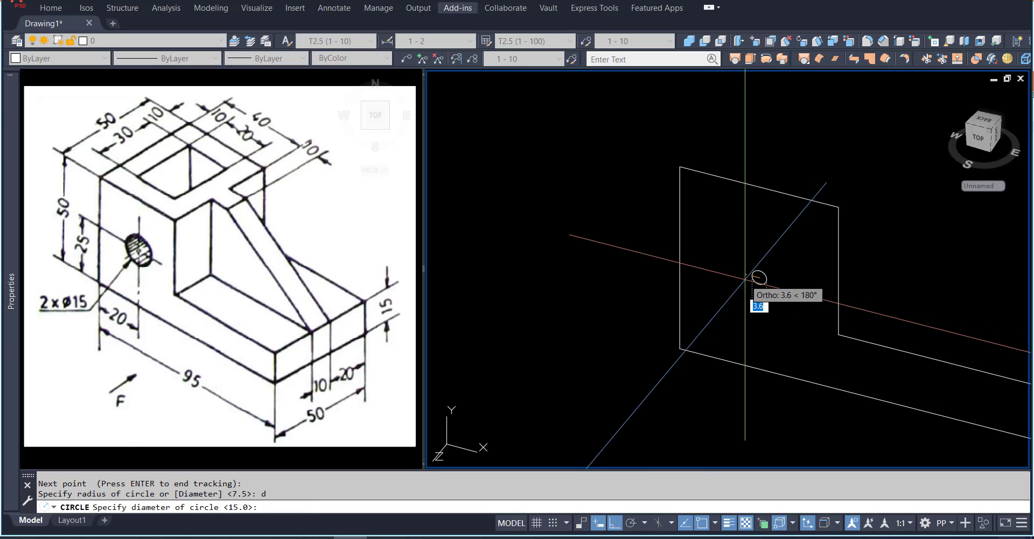
pyautogui.press('Return')
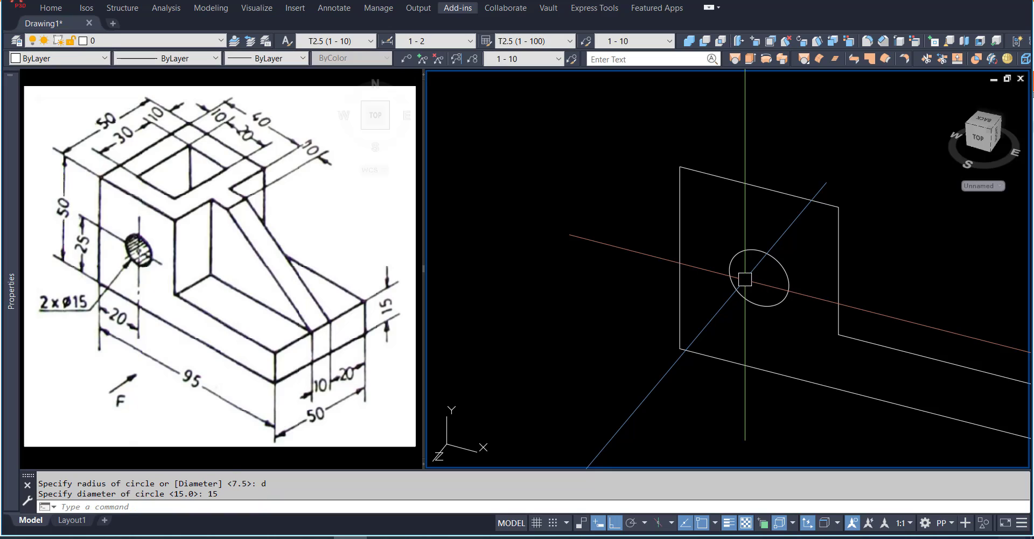
pyautogui.scroll(-3, 746, 281)
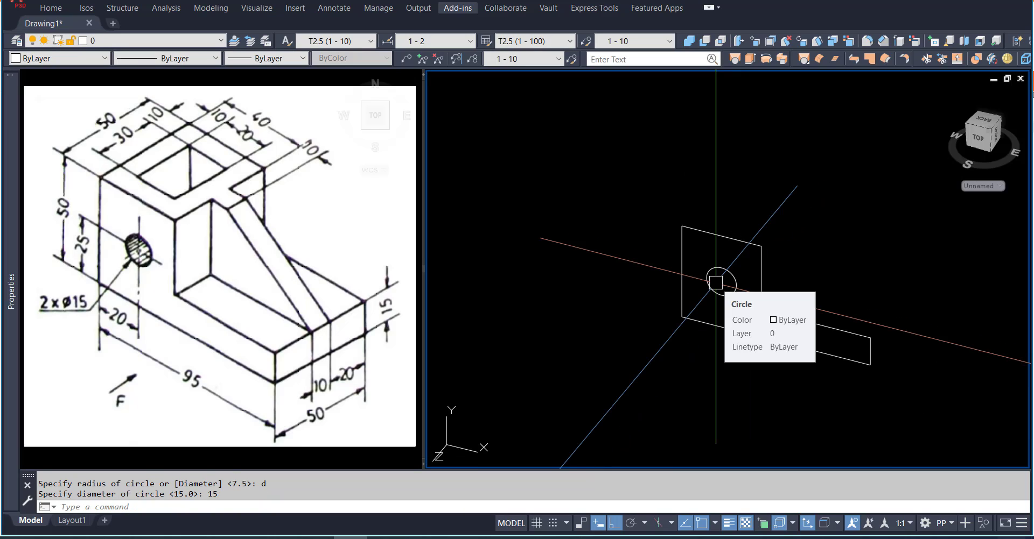
pyautogui.write('l')
pyautogui.press('Return')
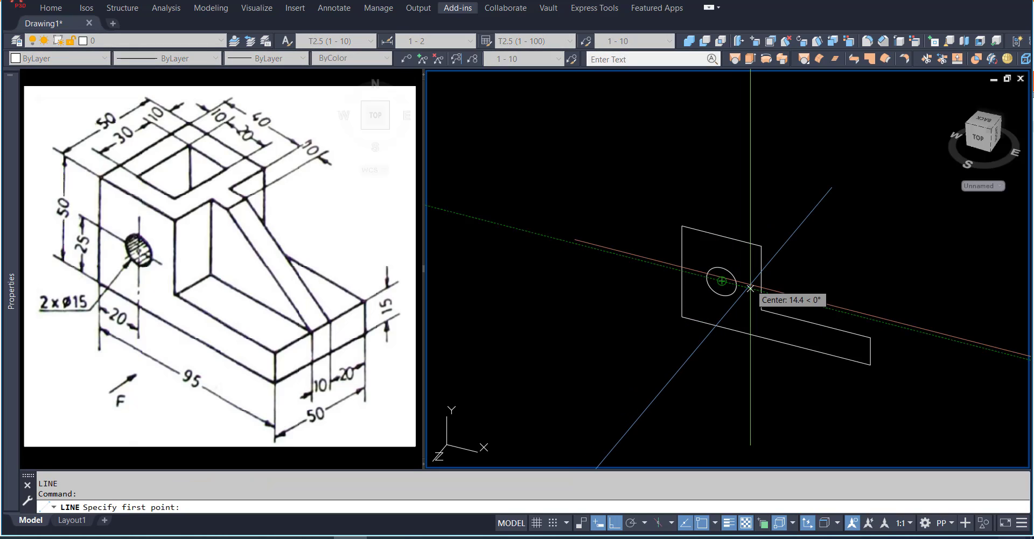
pyautogui.press('Escape')
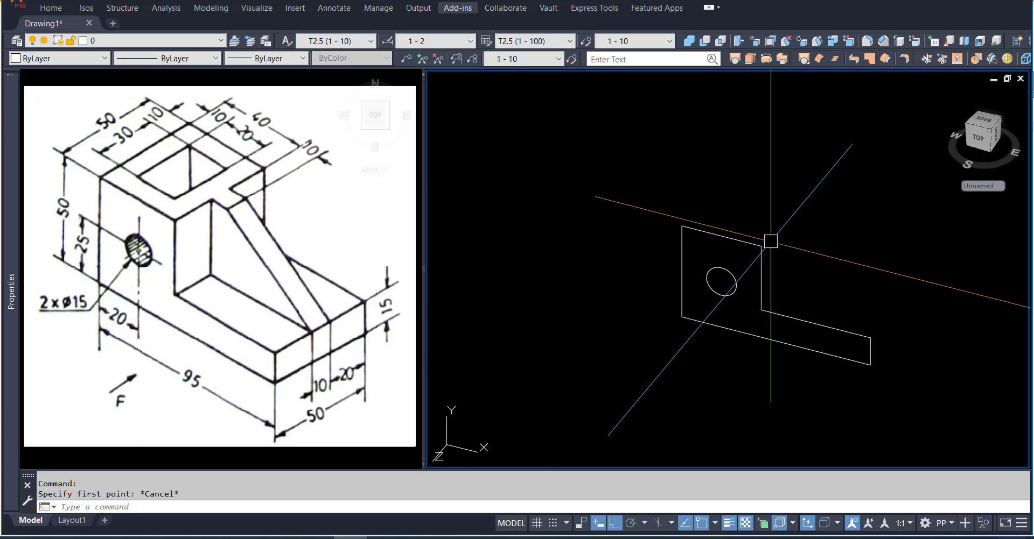
# Draw the rib outline from the profile's upper right corner, 10 units along the X axis, and slope it to the base's top end corner
pyautogui.write('l')
pyautogui.press('Return')
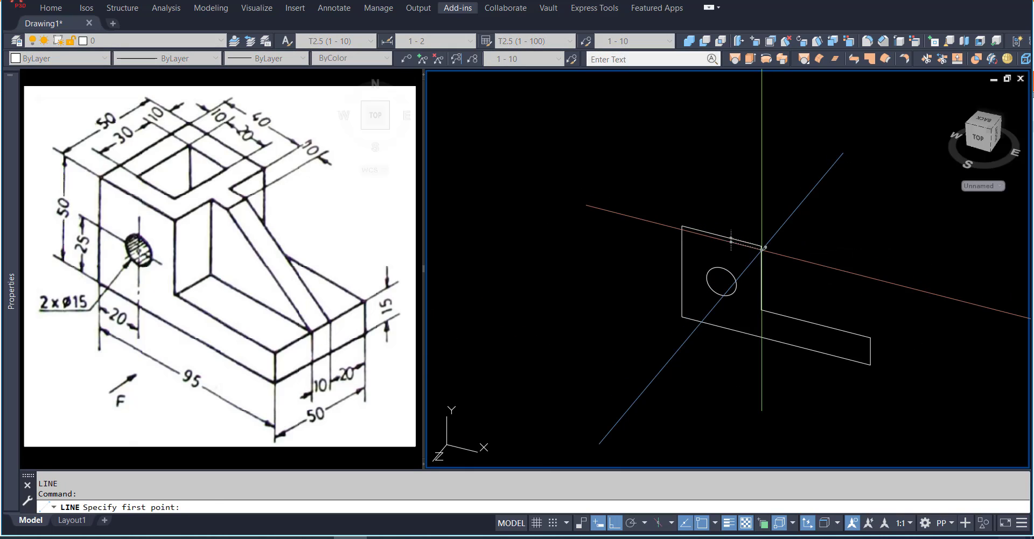
pyautogui.click(761, 248)
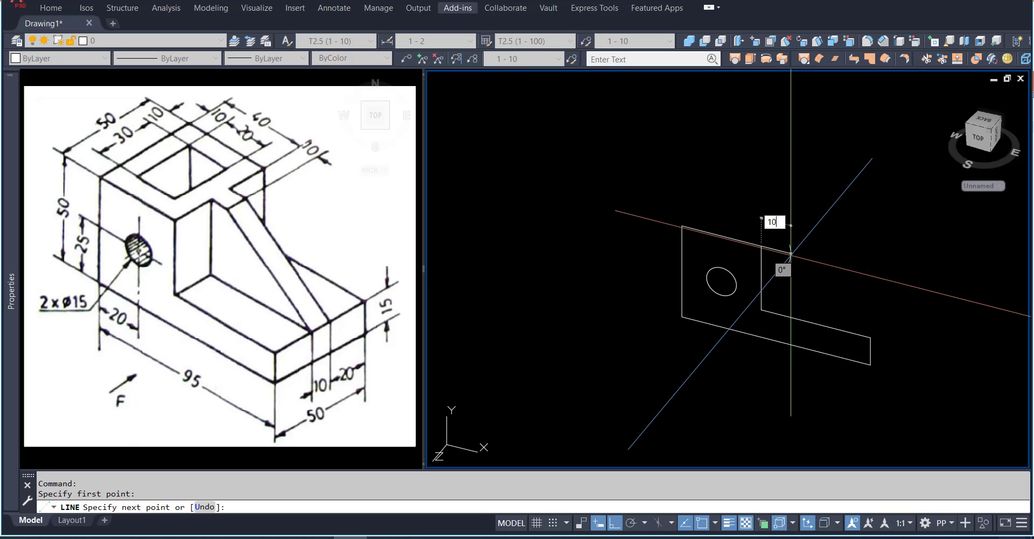
pyautogui.write('10')
pyautogui.press('Return')
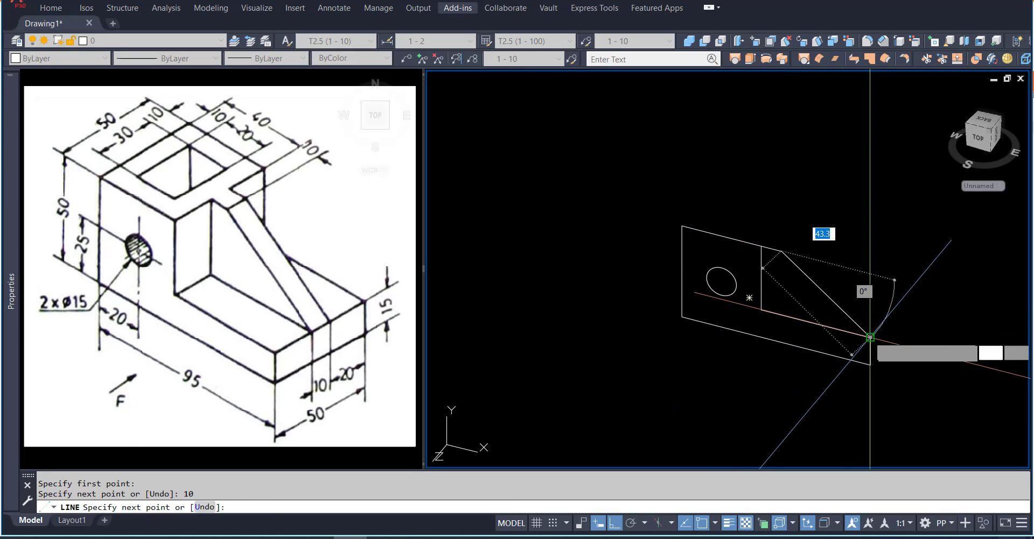
pyautogui.click(870, 337)
pyautogui.press('Escape')
pyautogui.press('Escape')
# Copy the profile, circle and rib lines about 71.5 units straight above the original
pyautogui.write('c')
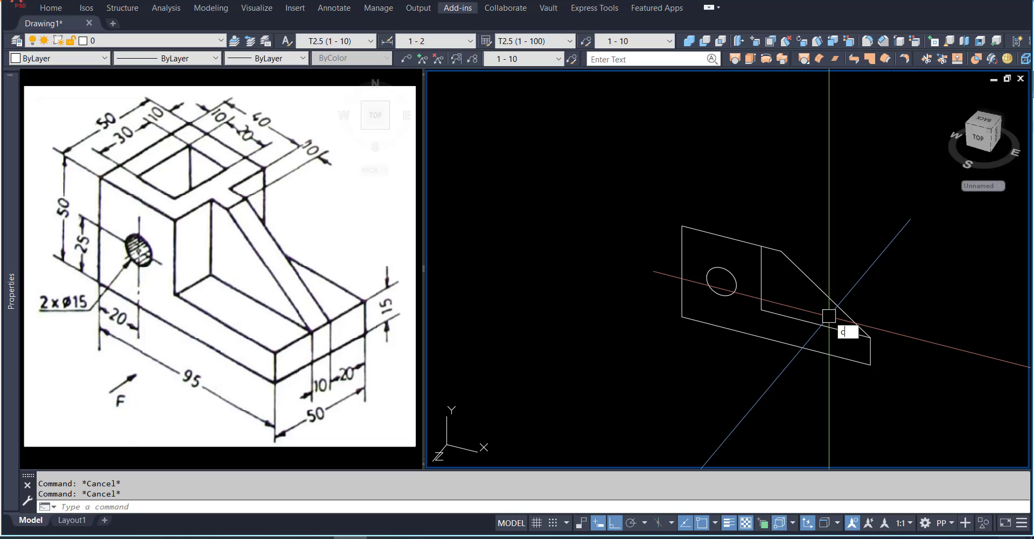
pyautogui.write('t o')
pyautogui.press('Return')
pyautogui.click(653, 180)
pyautogui.click(872, 383)
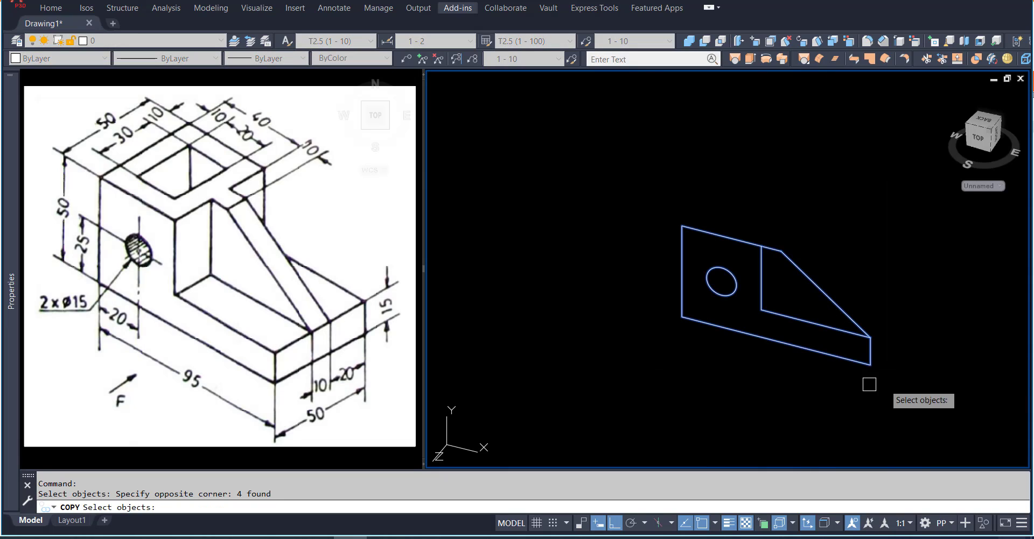
pyautogui.press('Return')
pyautogui.click(581, 346)
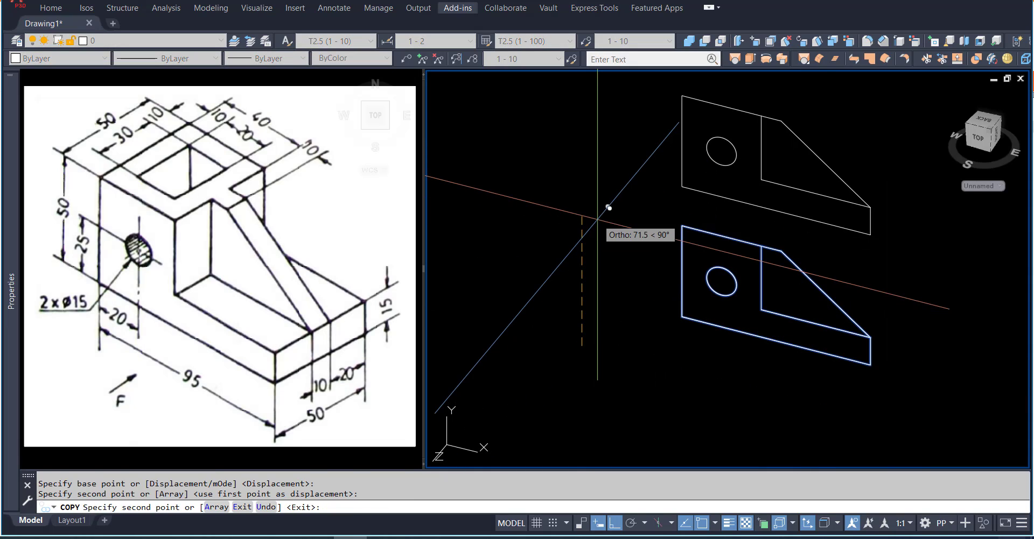
pyautogui.press('Escape')
pyautogui.press('Escape')
# Delete the short top line and the sloped rib line from the lower profile
pyautogui.moveTo(622, 254); pyautogui.dragTo(586, 269, button='middle')
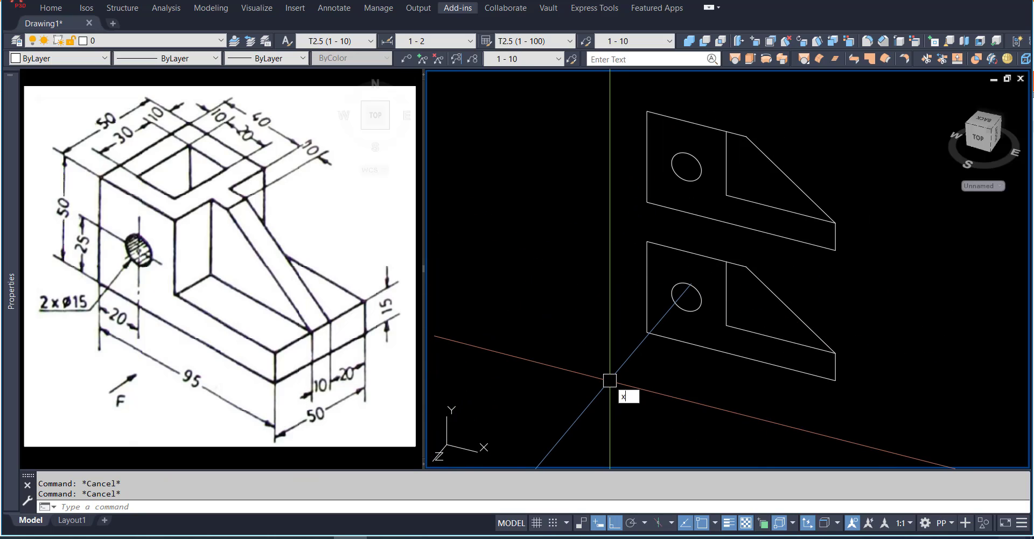
pyautogui.press('BackSpace')
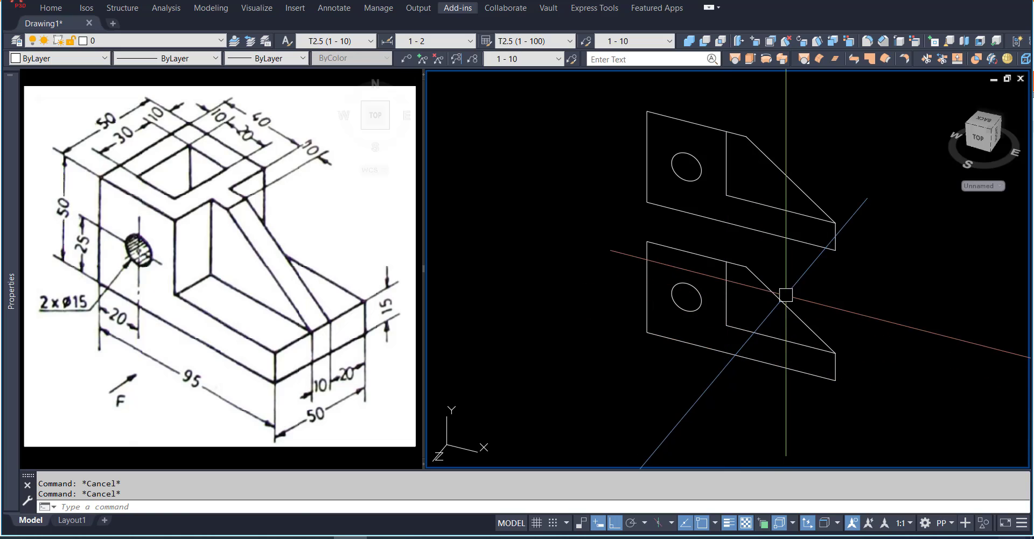
pyautogui.click(778, 258)
pyautogui.click(744, 282)
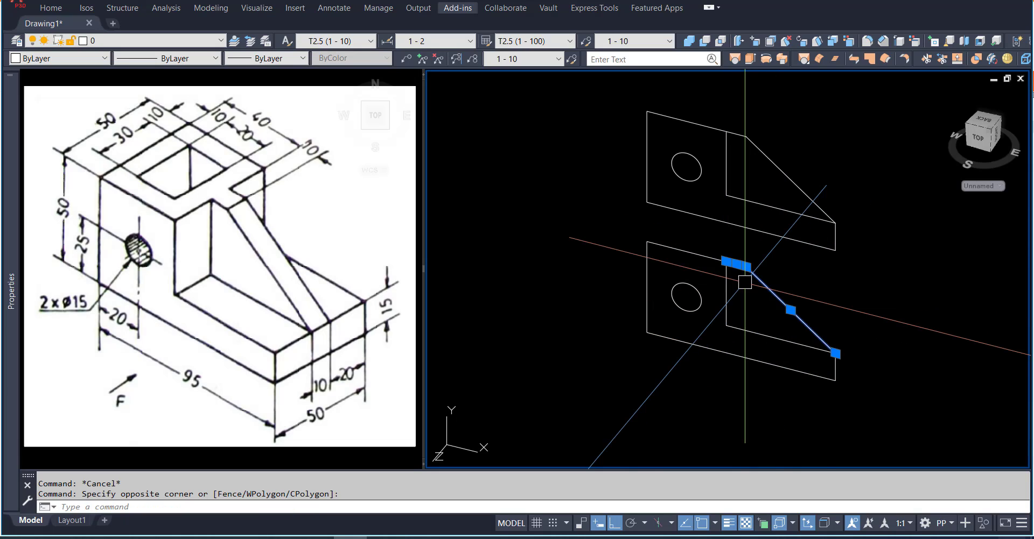
pyautogui.press('Delete')
# Extrude the lower profile's area around the circle 50 units backward with Presspull
pyautogui.write('Pre')
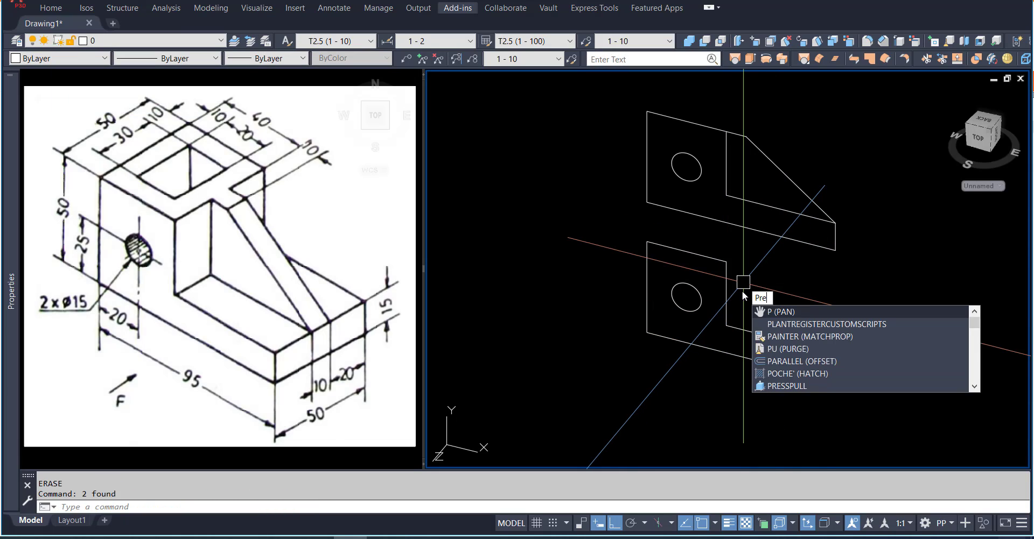
pyautogui.write('sspull')
pyautogui.press('Return')
pyautogui.click(698, 330)
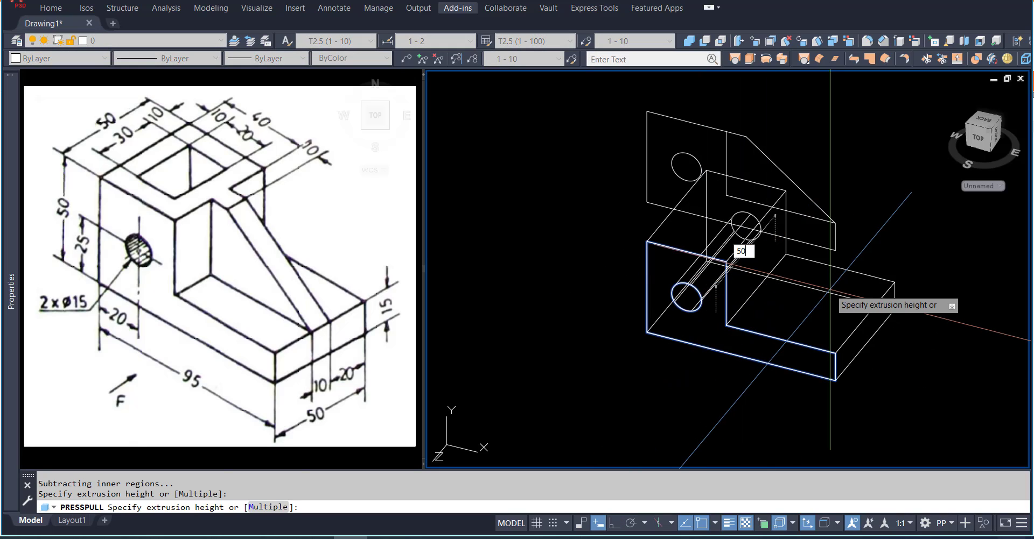
pyautogui.write('50')
pyautogui.press('Return')
pyautogui.press('Return')
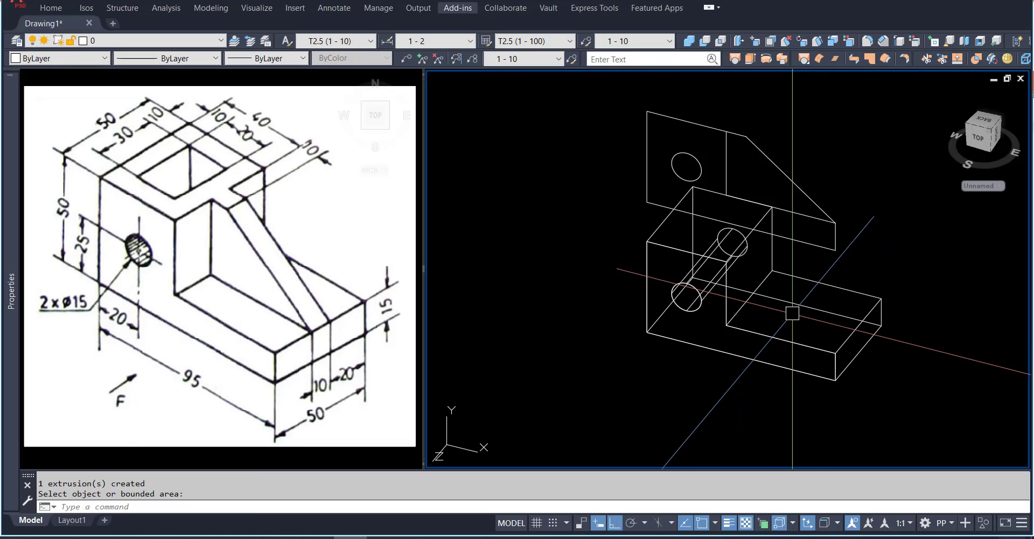
pyautogui.keyDown('shift'); pyautogui.moveTo(791, 314); pyautogui.dragTo(790, 282, button='middle'); pyautogui.keyUp('shift')
pyautogui.write('f')
pyautogui.press('Return')
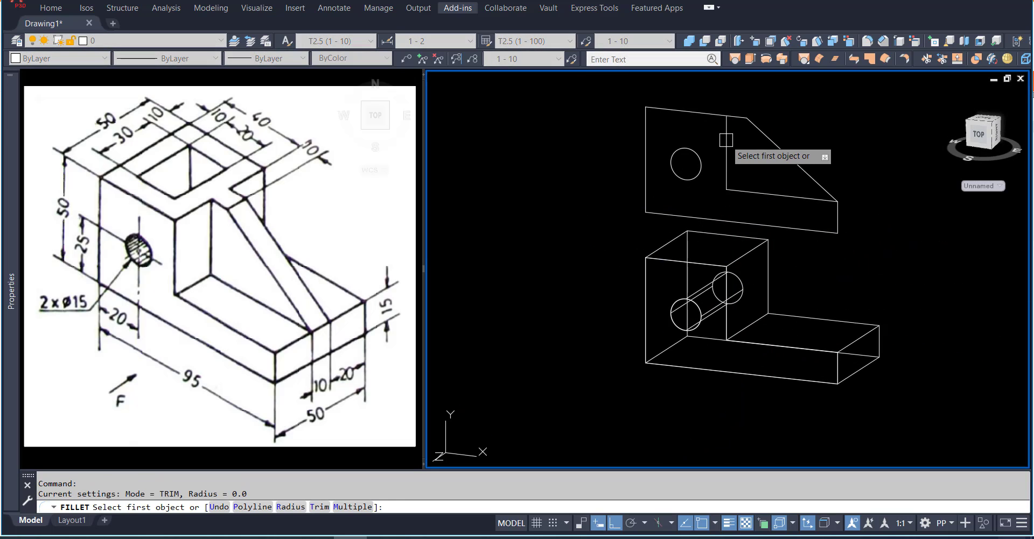
pyautogui.click(727, 142)
pyautogui.scroll(4, 733, 120)
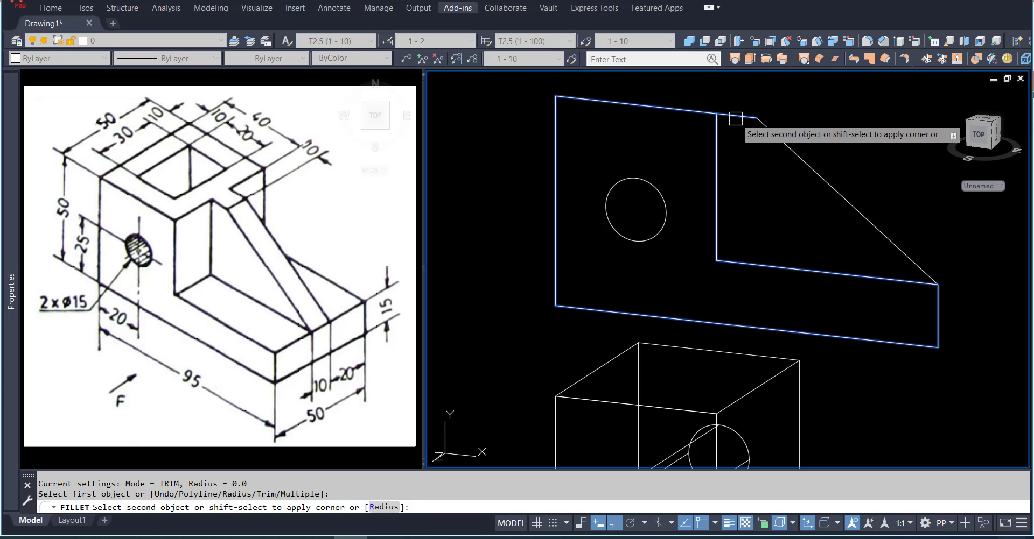
pyautogui.press('Escape')
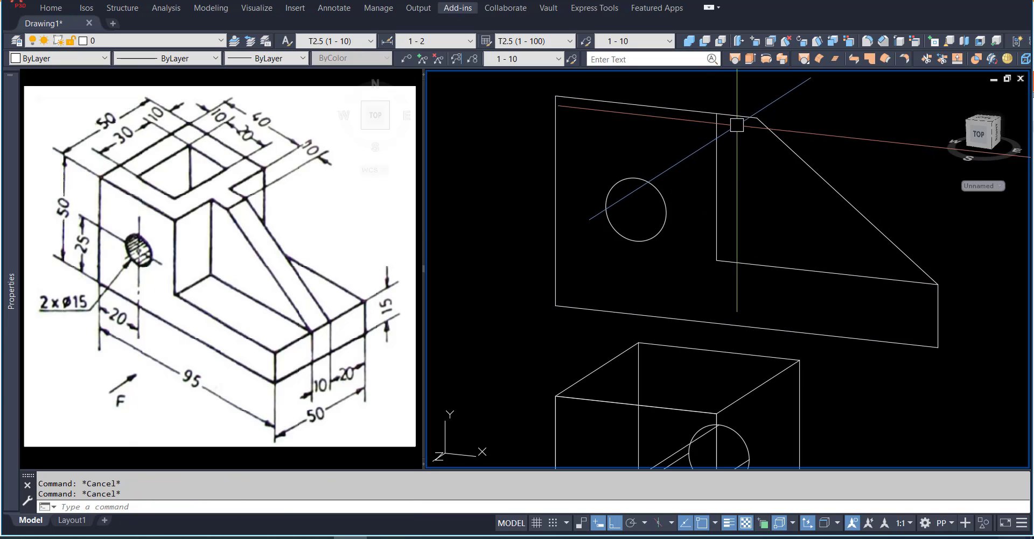
# Trim the upper copy's top edge beside the rib and its short vertical end edge, using all objects as cutting edges
pyautogui.write('TR')
pyautogui.press('Return')
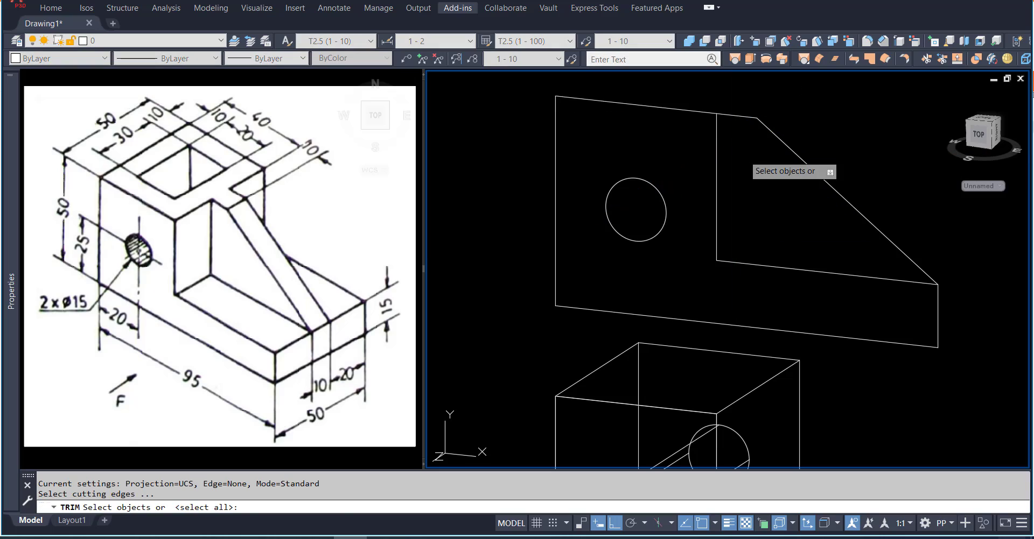
pyautogui.press('Return')
pyautogui.click(700, 110)
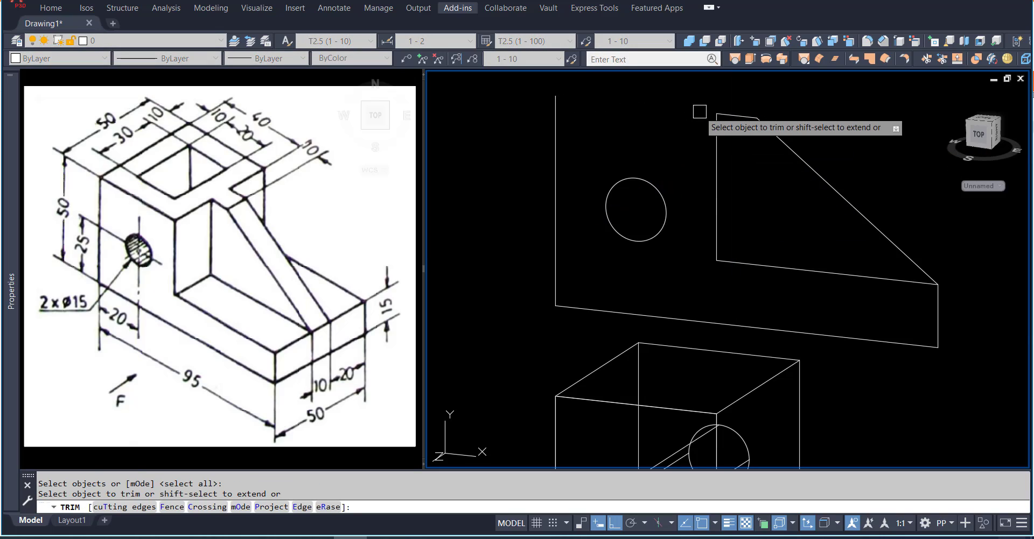
pyautogui.click(936, 297)
pyautogui.press('Escape')
pyautogui.press('Escape')
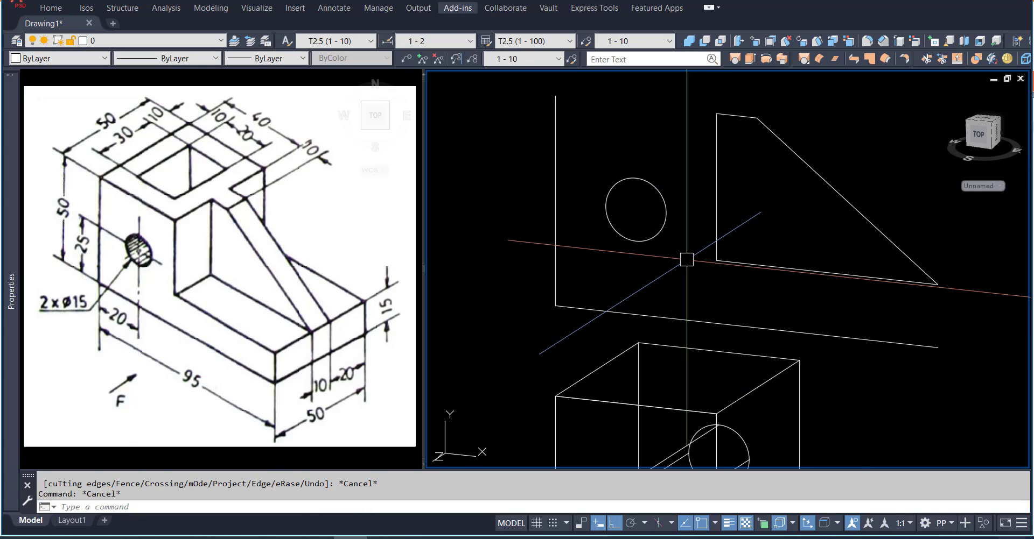
# Join the upper copy's rib outline segments into one closed polyline
pyautogui.write('j')
pyautogui.press('Return')
pyautogui.click(817, 127)
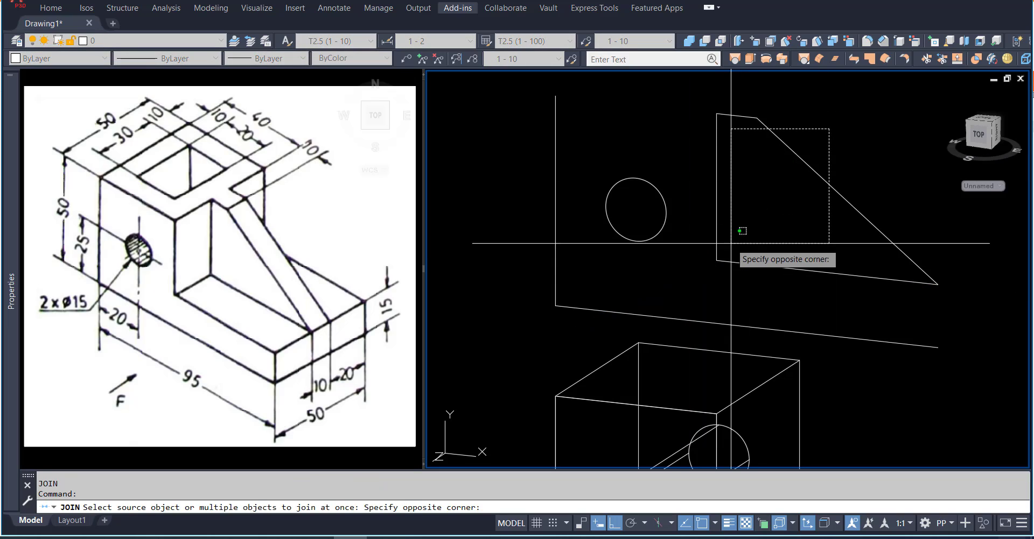
pyautogui.click(709, 272)
pyautogui.press('Return')
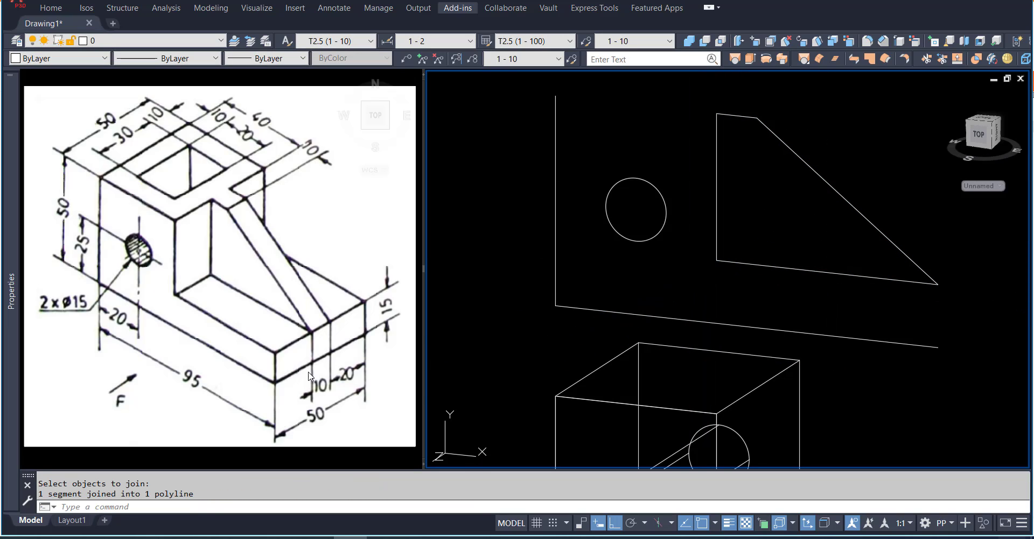
# Extrude the closed rib outline 10 units backward
pyautogui.write('xtr')
pyautogui.press('Return')
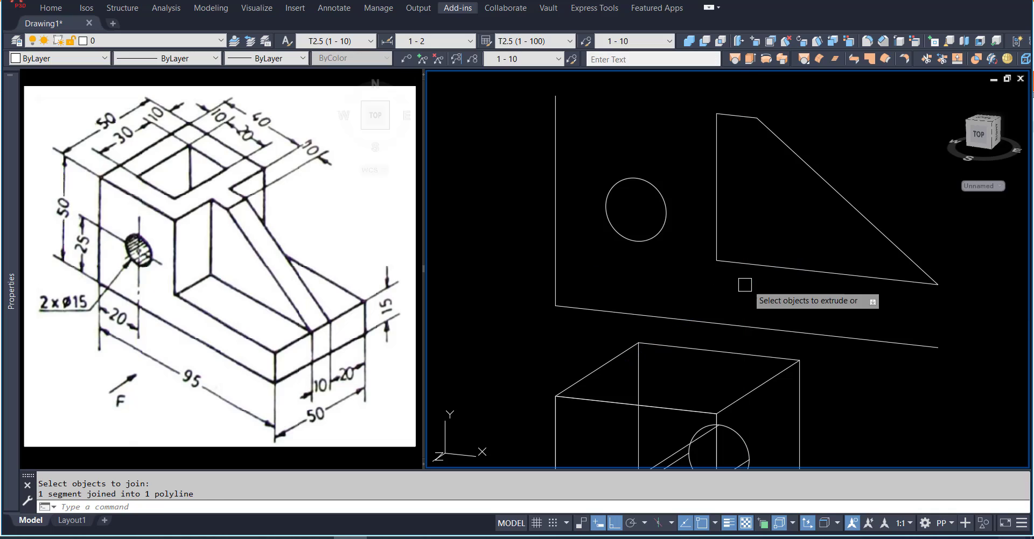
pyautogui.click(835, 274)
pyautogui.press('Return')
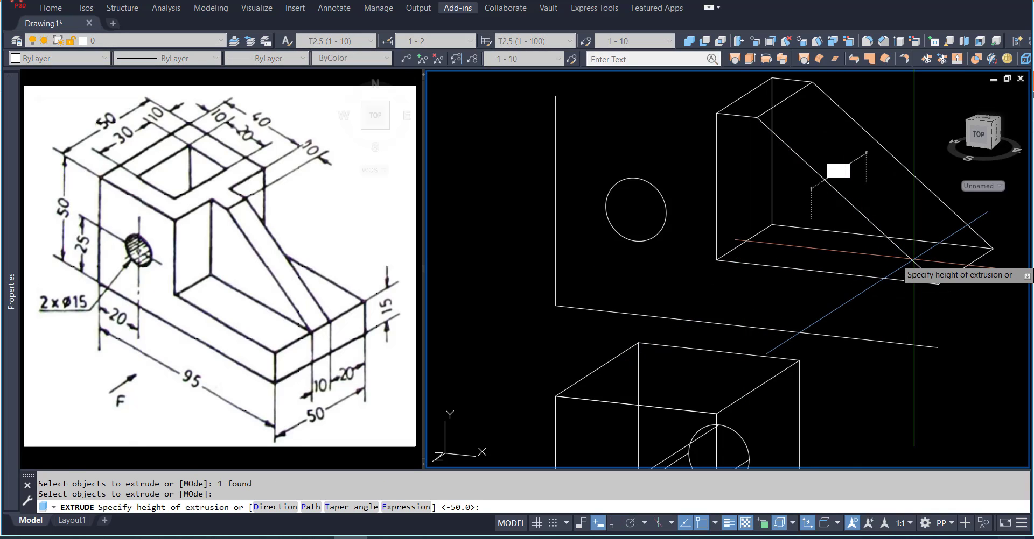
pyautogui.write('10')
pyautogui.press('Return')
pyautogui.scroll(-3, 915, 262)
pyautogui.keyDown('shift'); pyautogui.moveTo(910, 265); pyautogui.dragTo(874, 286, button='middle'); pyautogui.keyUp('shift')
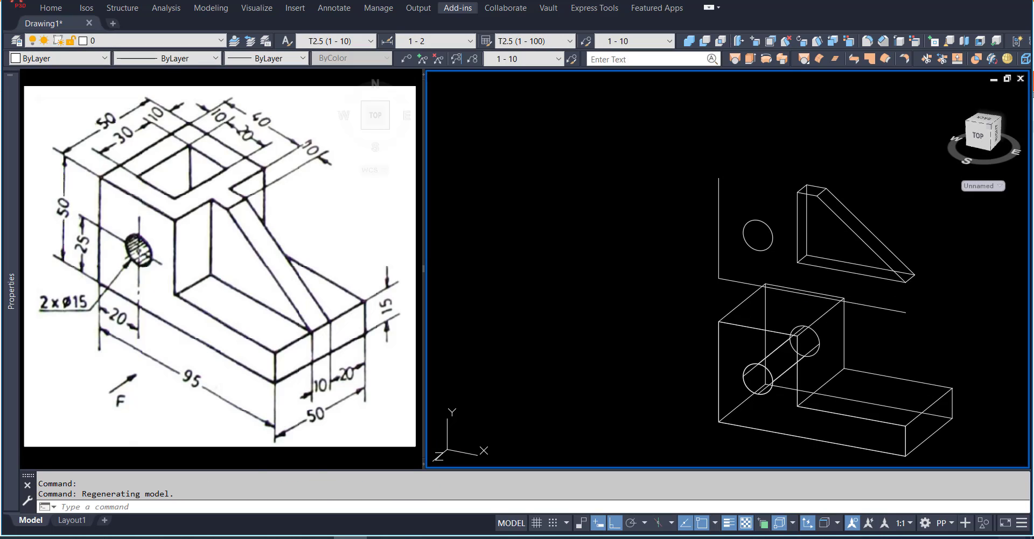
pyautogui.press('Escape')
pyautogui.press('Escape')
# Move the rib solid by its lower back end corner onto the upper back corner of the base's far end
pyautogui.moveTo(759, 350); pyautogui.dragTo(634, 307, button='middle')
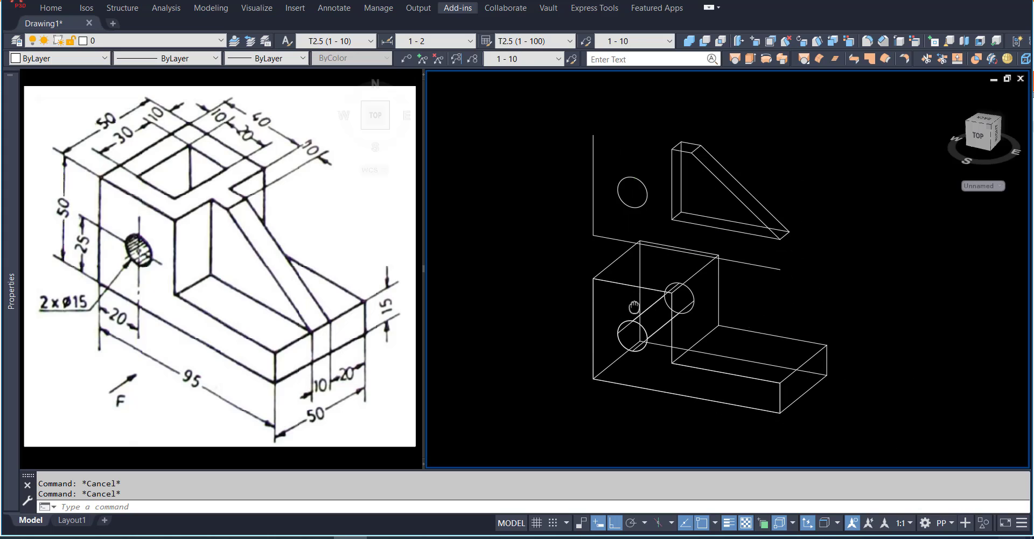
pyautogui.write('m')
pyautogui.press('Return')
pyautogui.click(780, 226)
pyautogui.press('Return')
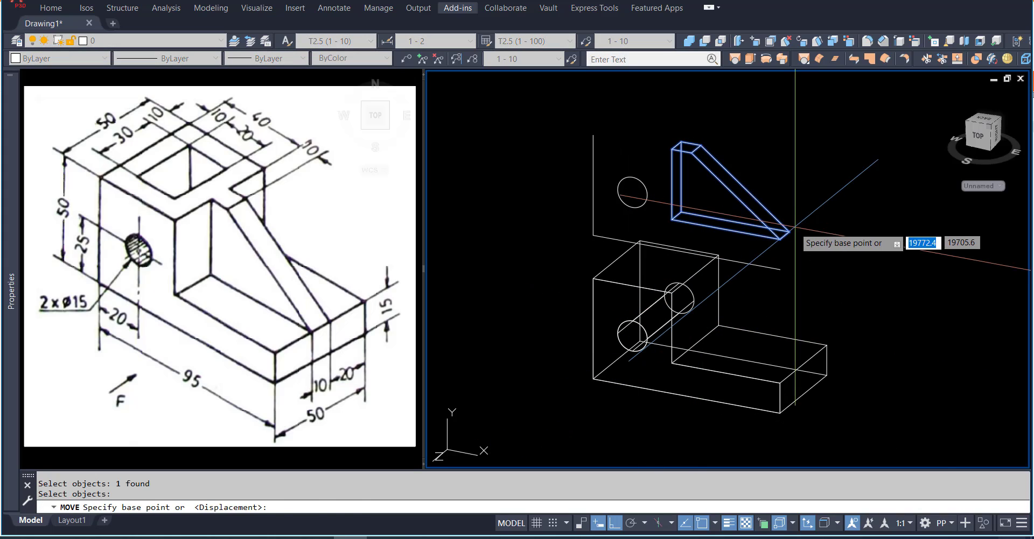
pyautogui.click(792, 234)
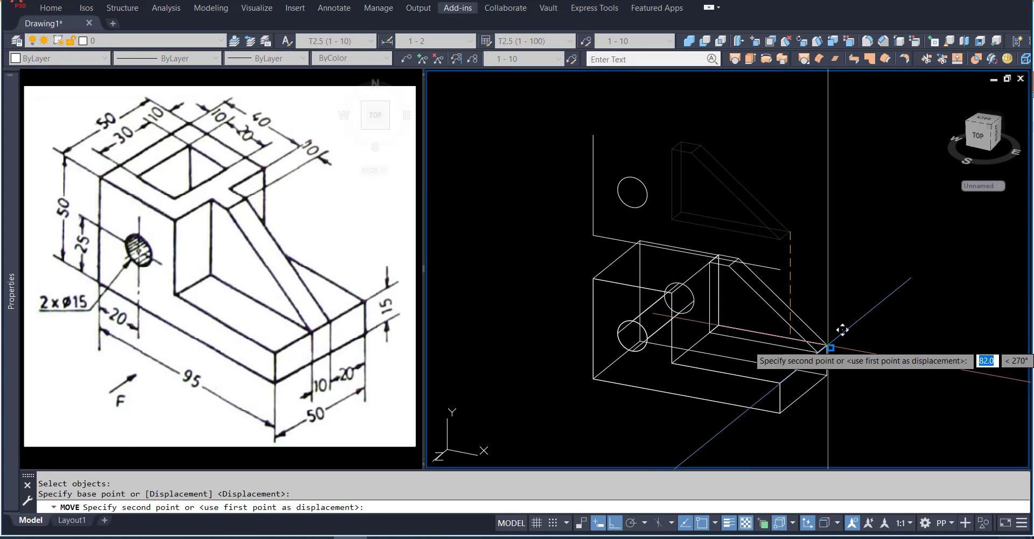
# Move the rib 20 units forward from the body's back face
pyautogui.press('Return')
pyautogui.click(801, 324)
pyautogui.press('Return')
pyautogui.click(868, 271)
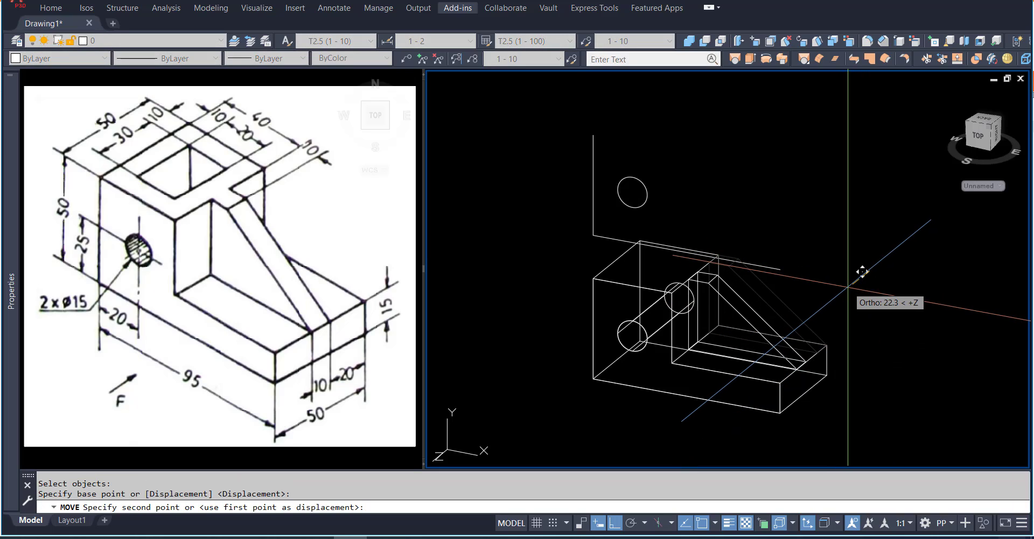
pyautogui.write('20')
pyautogui.press('Return')
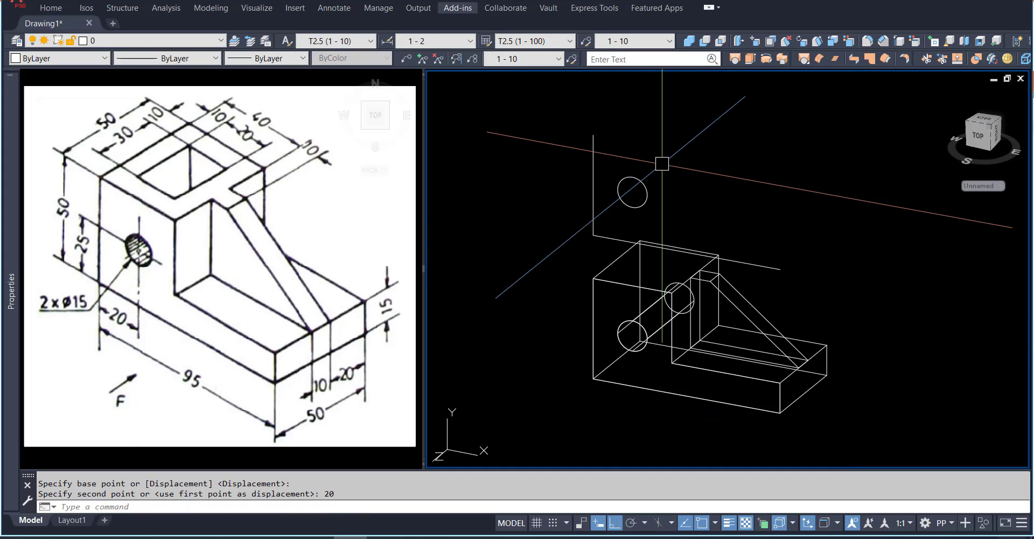
pyautogui.press('Escape')
pyautogui.press('Escape')
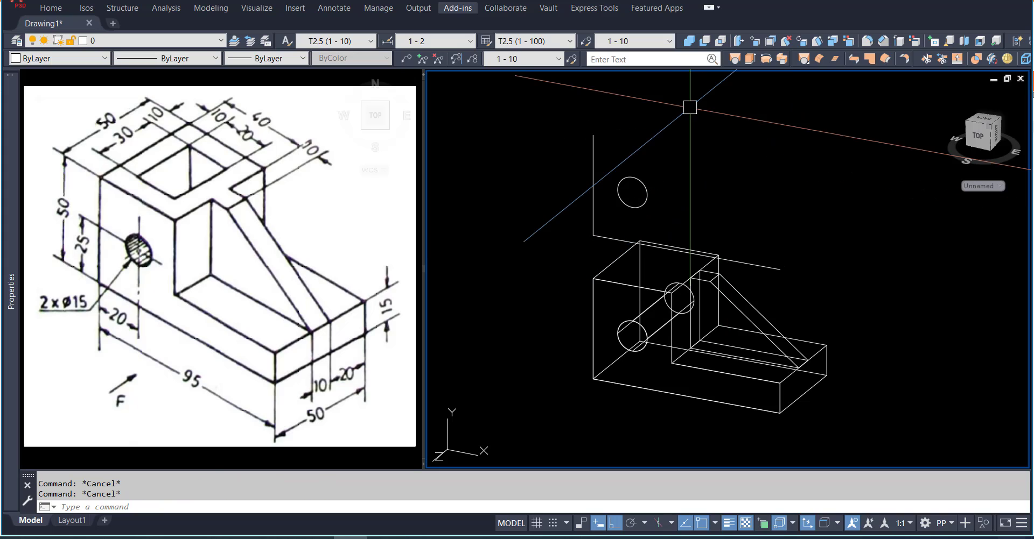
# Reorient the UCS so Z points up and draw a 20 by 30 rectangle in free space beside the body
pyautogui.click(673, 1)
pyautogui.click(652, 25)
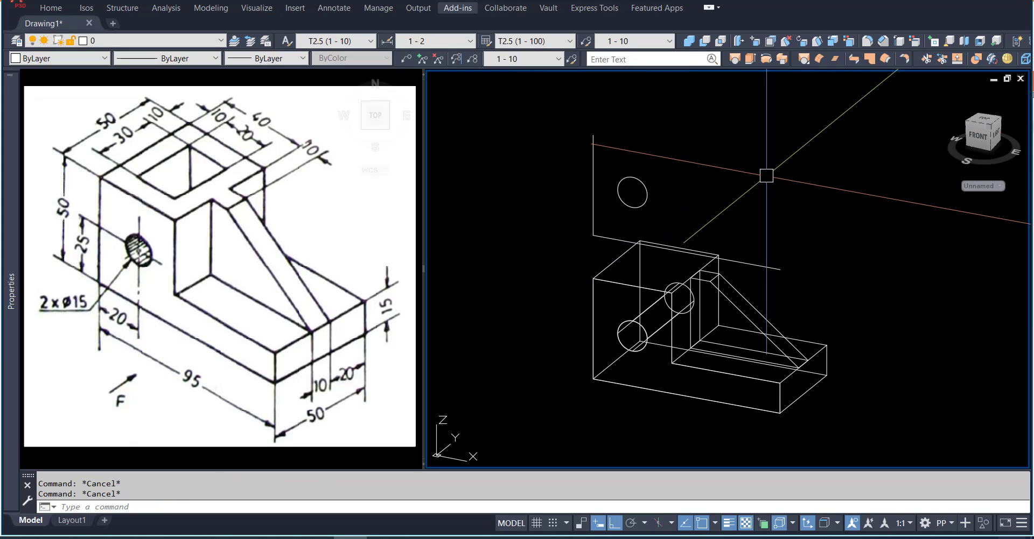
pyautogui.press('Return')
pyautogui.click(792, 178)
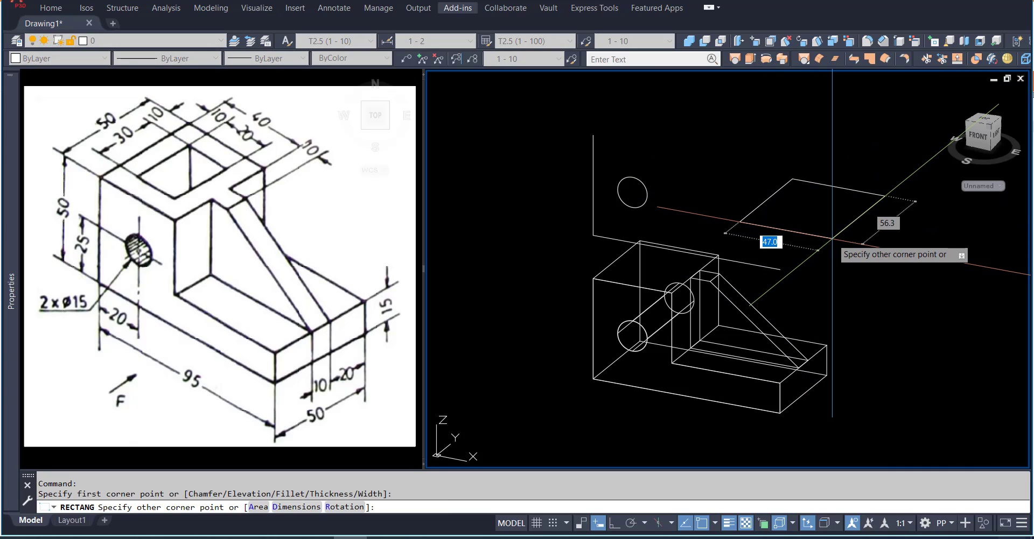
pyautogui.press('Tab')
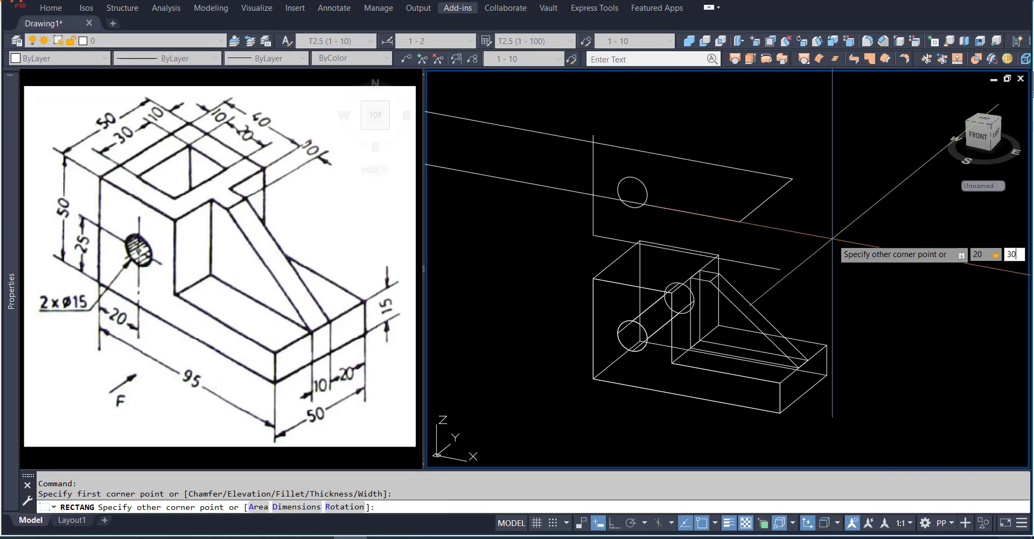
pyautogui.press('Return')
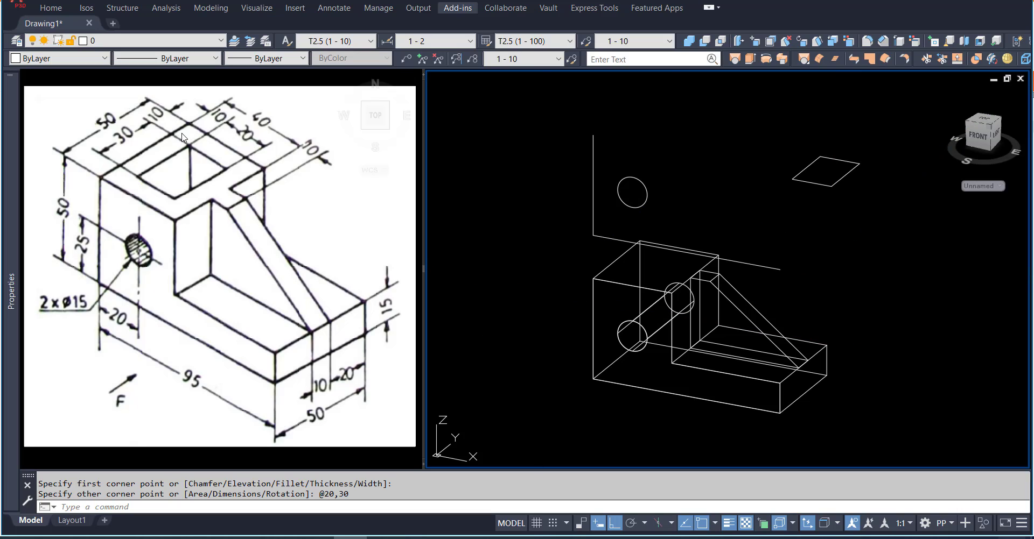
pyautogui.write('m')
pyautogui.press('Return')
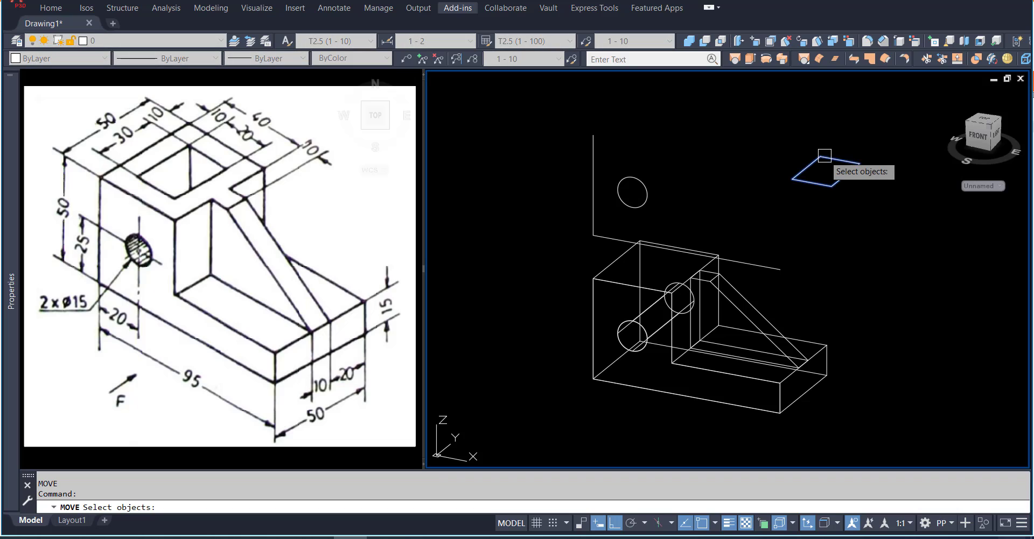
pyautogui.press('Return')
pyautogui.click(825, 171)
pyautogui.keyDown('shift'); pyautogui.moveTo(748, 211); pyautogui.dragTo(784, 207, button='middle'); pyautogui.keyUp('shift')
pyautogui.moveTo(854, 203); pyautogui.dragTo(764, 255, button='middle')
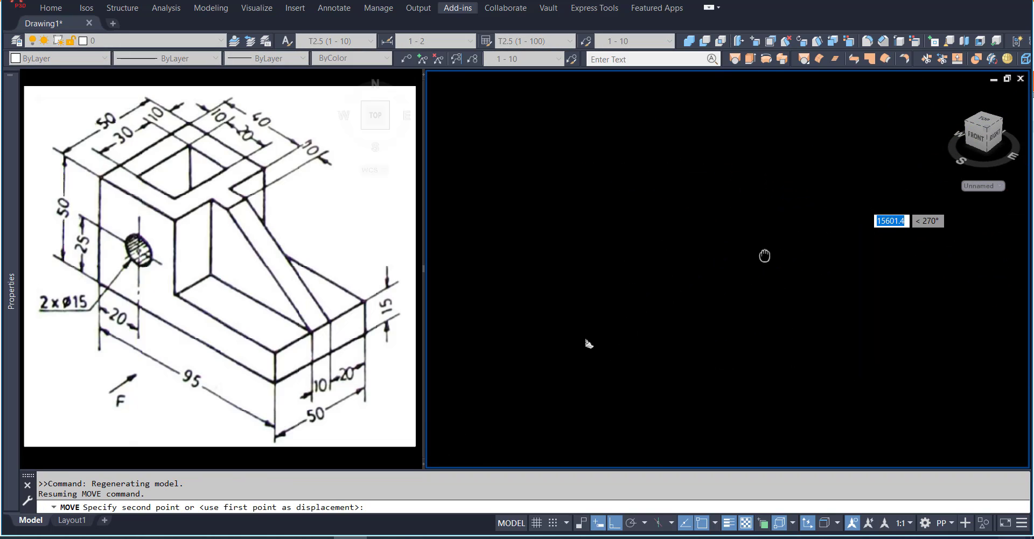
pyautogui.scroll(12, 554, 361)
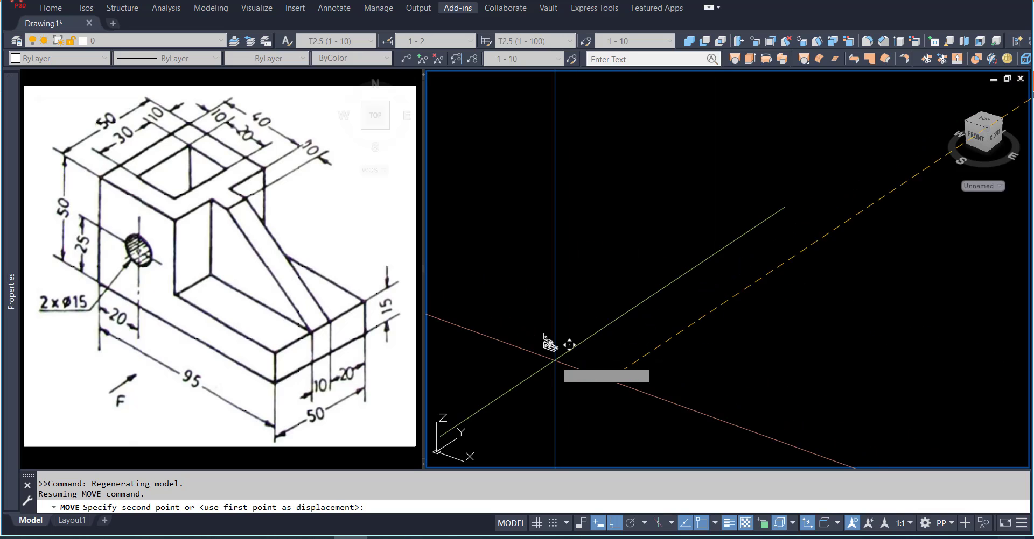
pyautogui.press('Escape')
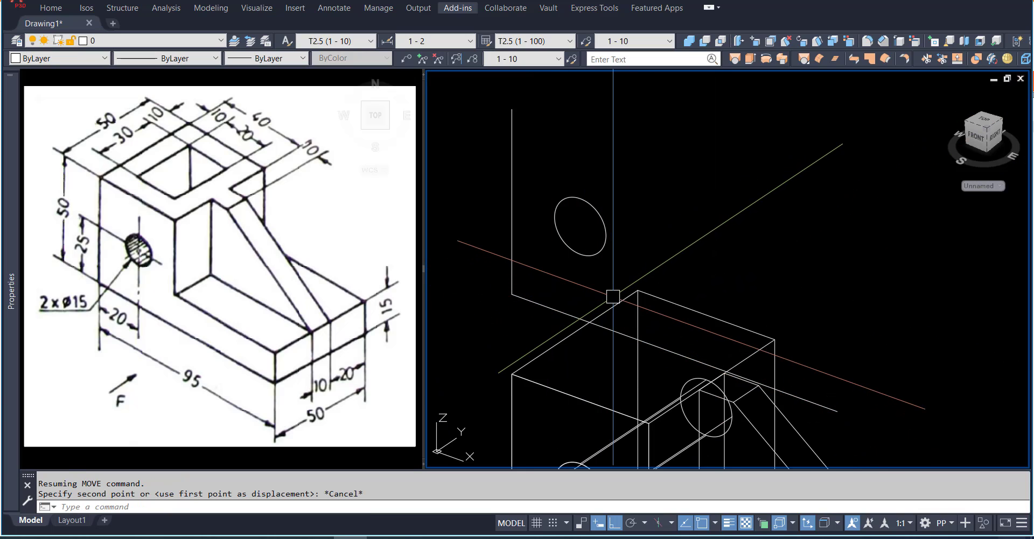
pyautogui.hotkey('ctrl', 'z')
pyautogui.hotkey('ctrl', 'z')
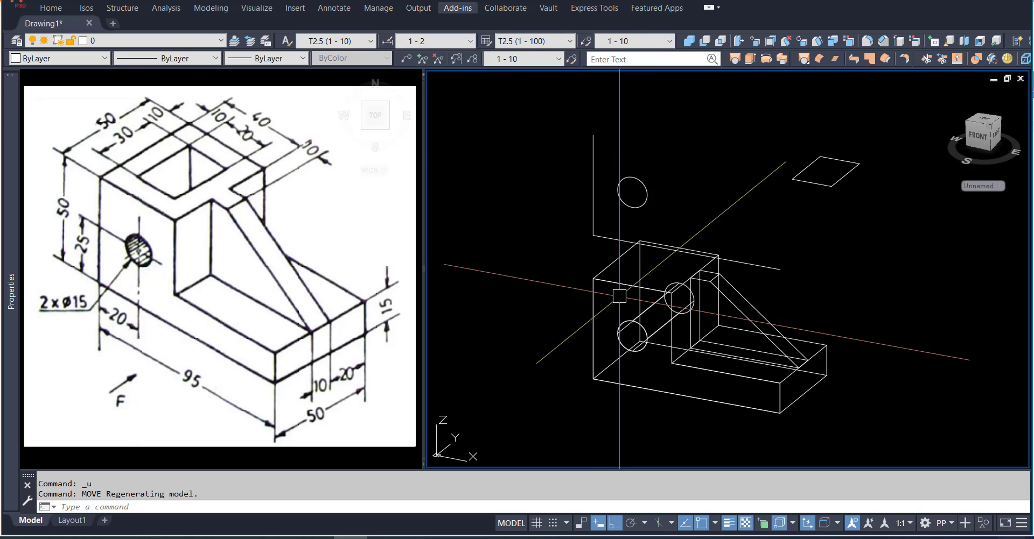
# Move the 20 by 30 rectangle by its back corner onto the back corner of the block's top face
pyautogui.press('Return')
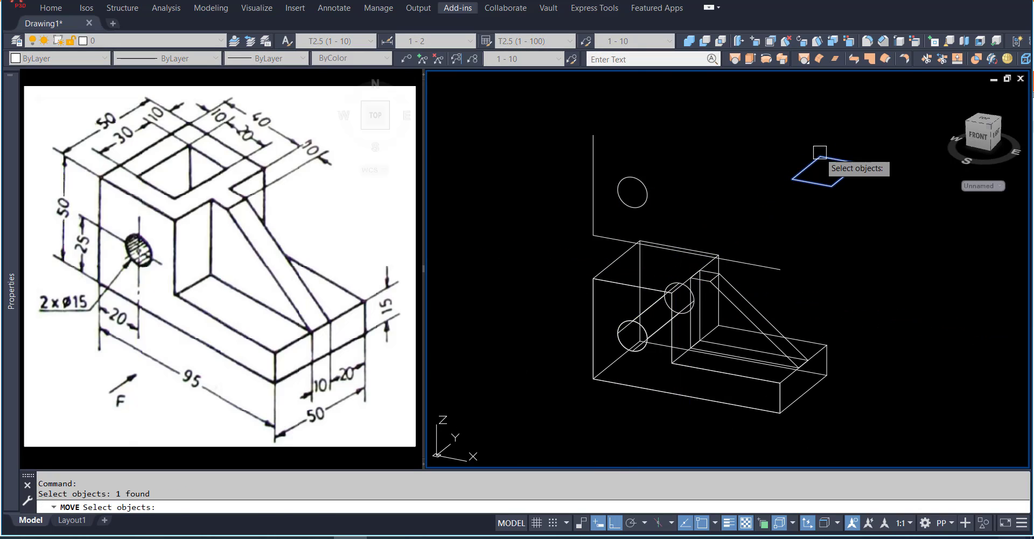
pyautogui.press('Return')
pyautogui.click(820, 157)
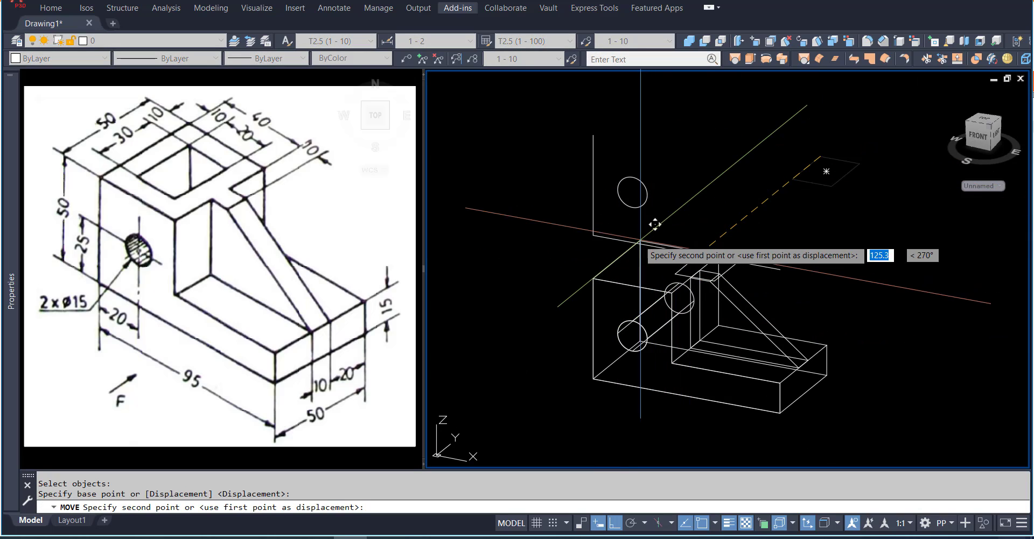
pyautogui.click(640, 241)
pyautogui.scroll(-4, 653, 245)
pyautogui.keyDown('shift'); pyautogui.moveTo(653, 249); pyautogui.dragTo(621, 296, button='middle'); pyautogui.keyUp('shift')
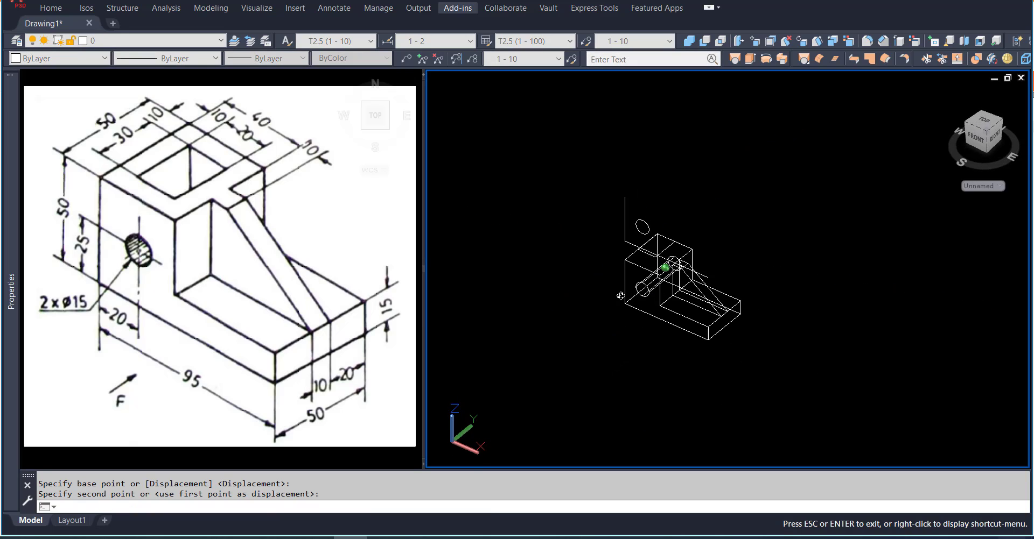
pyautogui.scroll(5, 660, 251)
pyautogui.press('Escape')
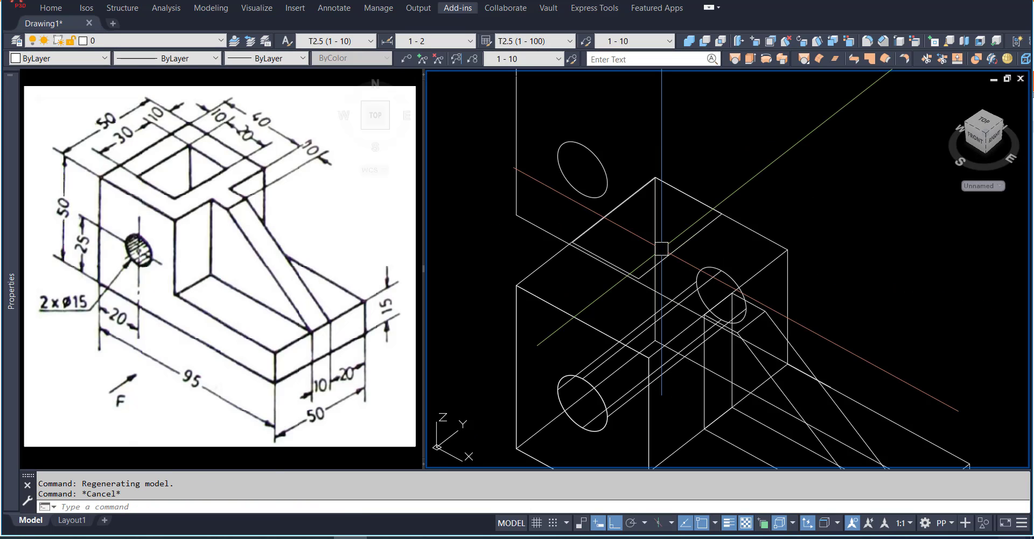
# Move the rectangle 10 units toward the front along the block's side edge
pyautogui.write('m')
pyautogui.press('Return')
pyautogui.click(700, 203)
pyautogui.press('Return')
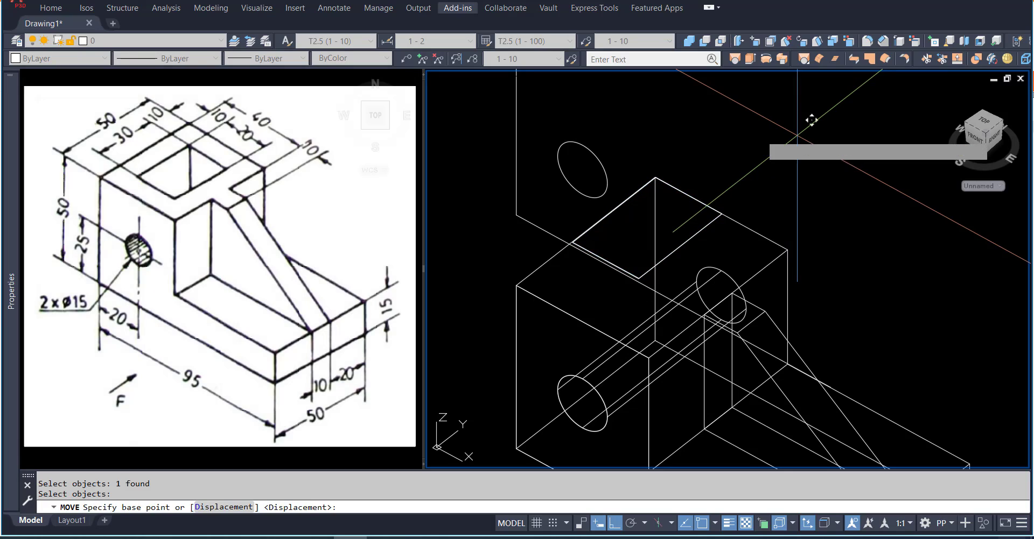
pyautogui.click(812, 119)
pyautogui.write('10')
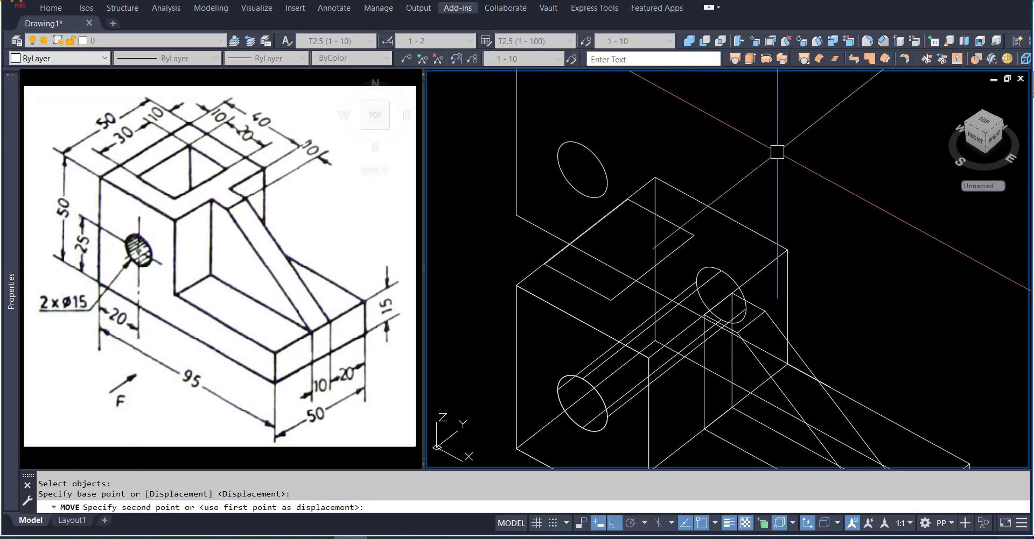
pyautogui.press('Return')
# Move the rectangle 10 units along X, inward from the block's side edge
pyautogui.press('Return')
pyautogui.click(688, 228)
pyautogui.press('Return')
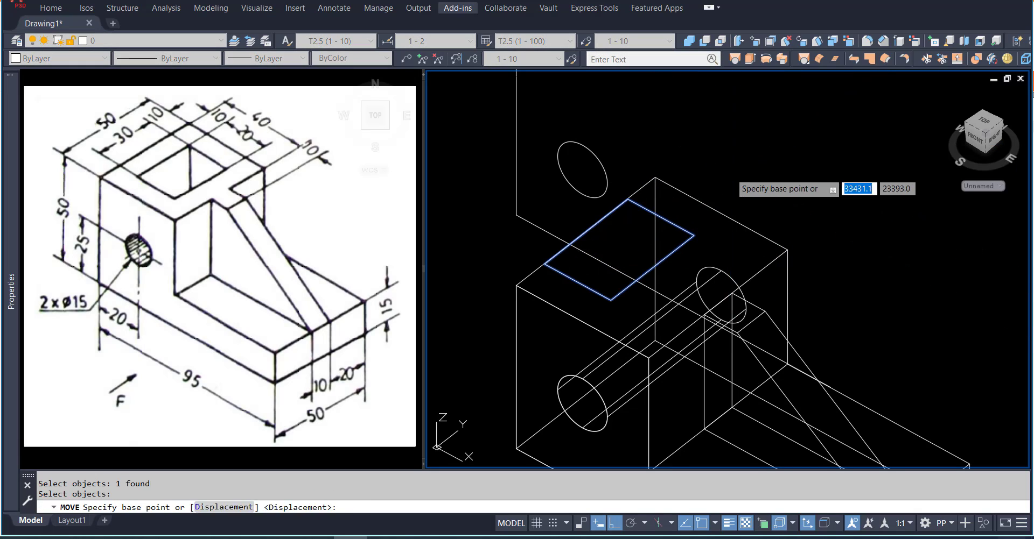
pyautogui.click(729, 192)
pyautogui.write('10')
pyautogui.press('Return')
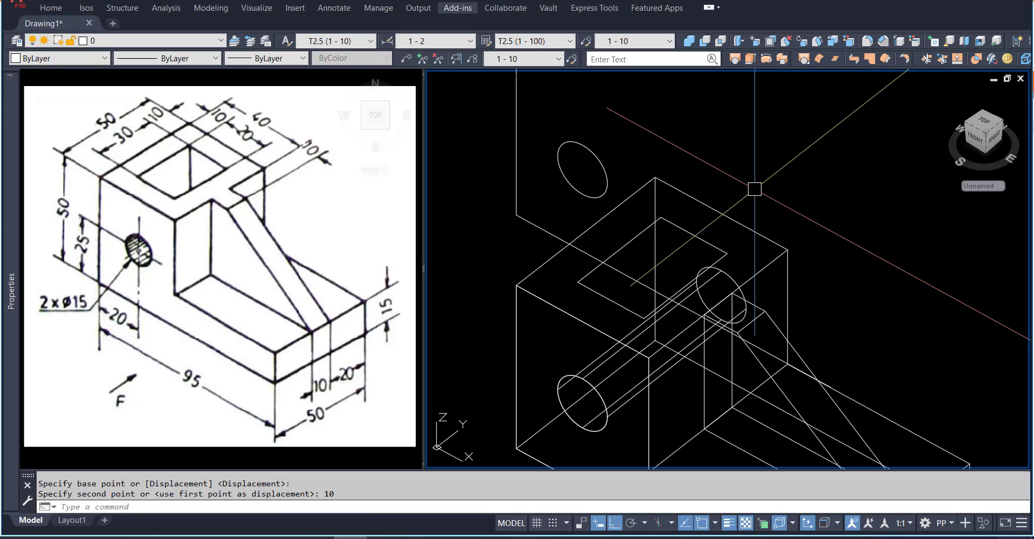
# Cut the rectangular pocket down through the block by using Presspull on the rectangle's area
pyautogui.write('resspull')
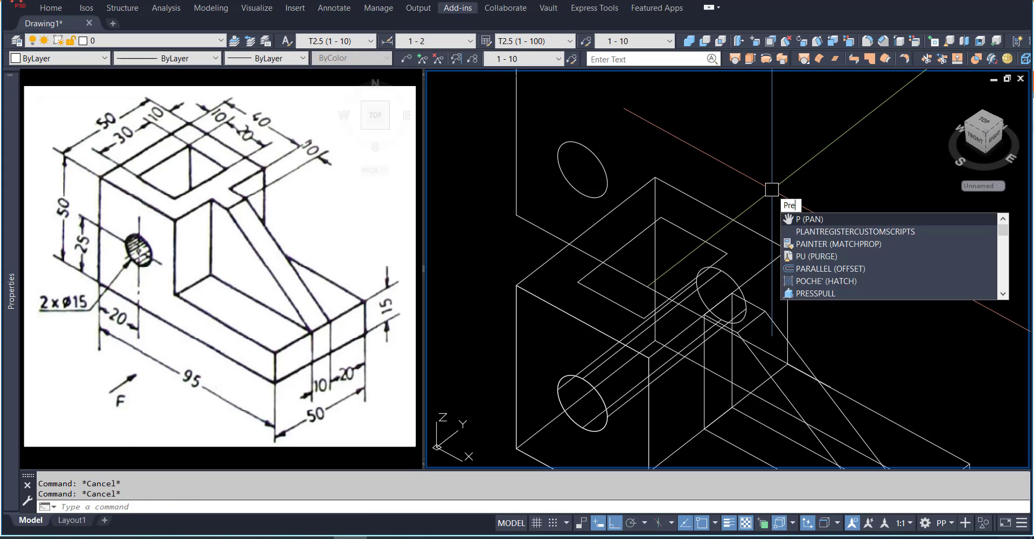
pyautogui.press('Return')
pyautogui.scroll(-3, 807, 209)
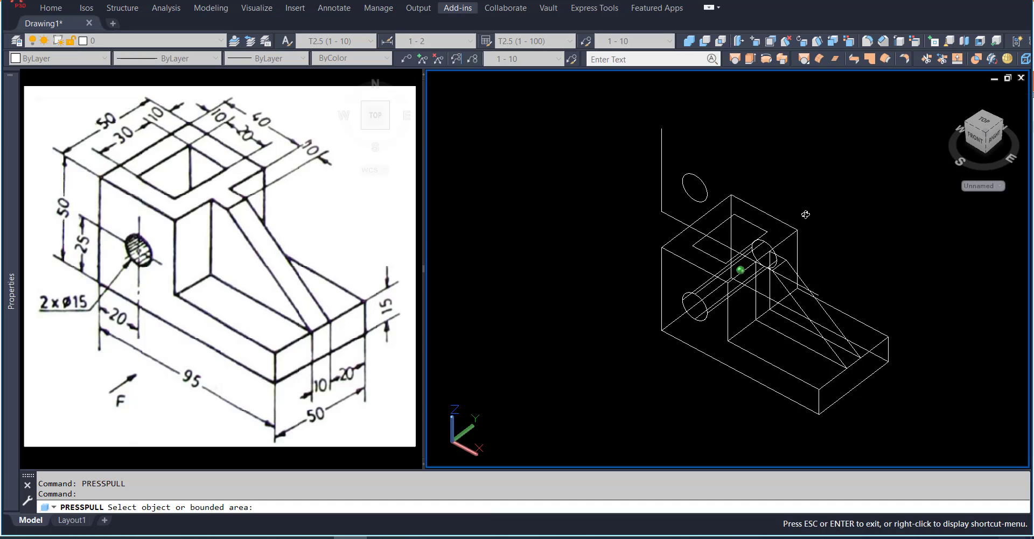
pyautogui.click(742, 236)
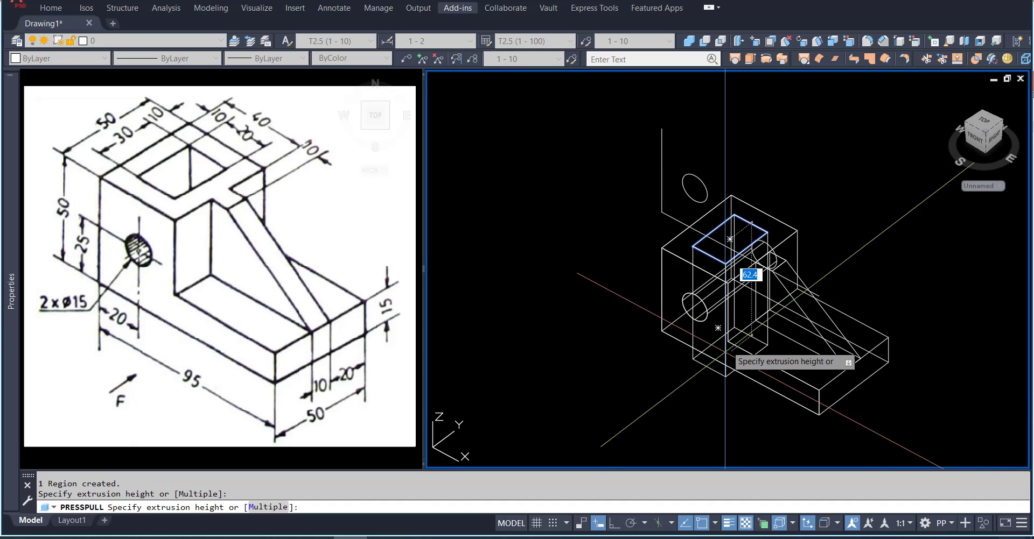
pyautogui.click(742, 318)
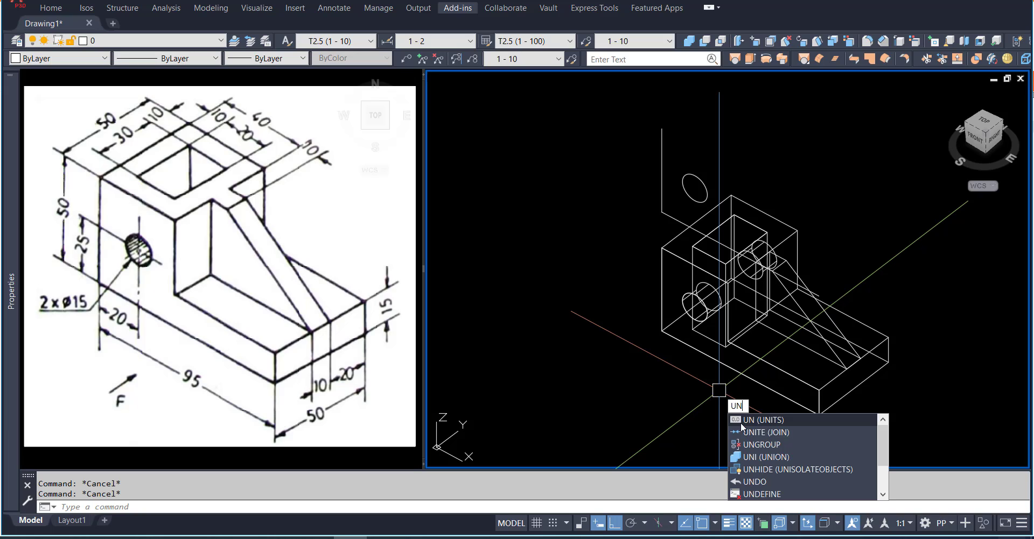
# Union the bracket body and the sloped rib, selecting them together with a crossing window
pyautogui.click(759, 457)
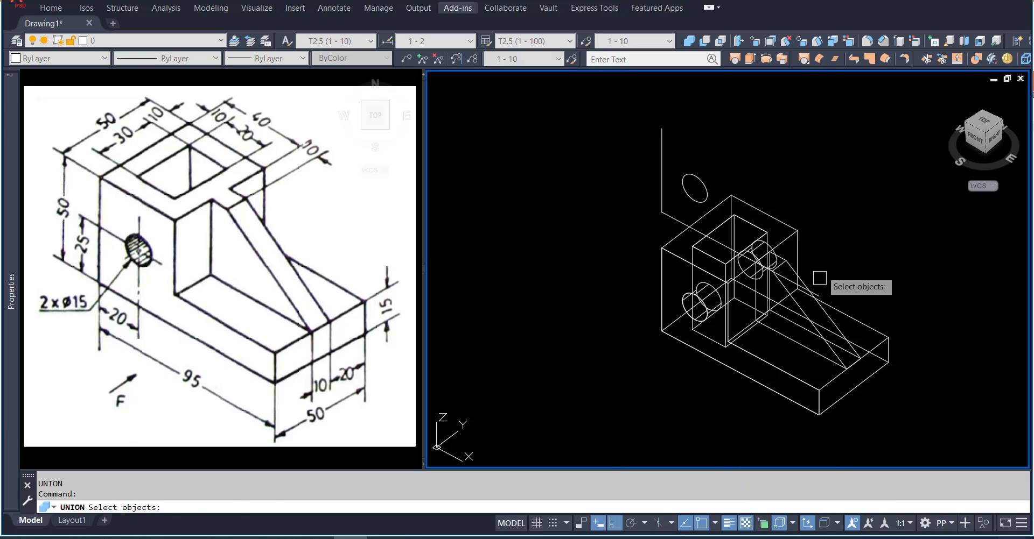
pyautogui.click(867, 150)
pyautogui.click(646, 404)
pyautogui.press('Return')
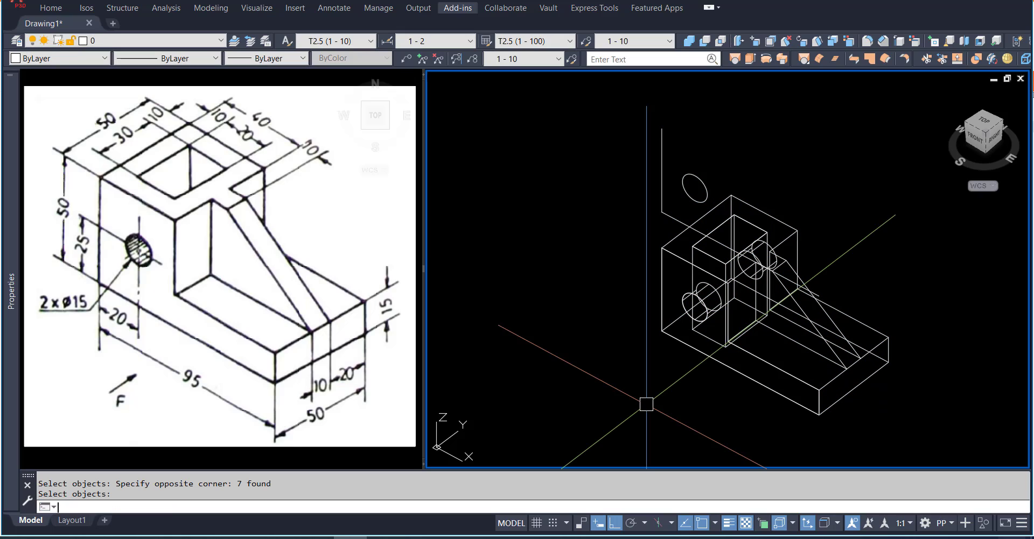
# Set the model viewport's visual style to Realistic
pyautogui.write('vs')
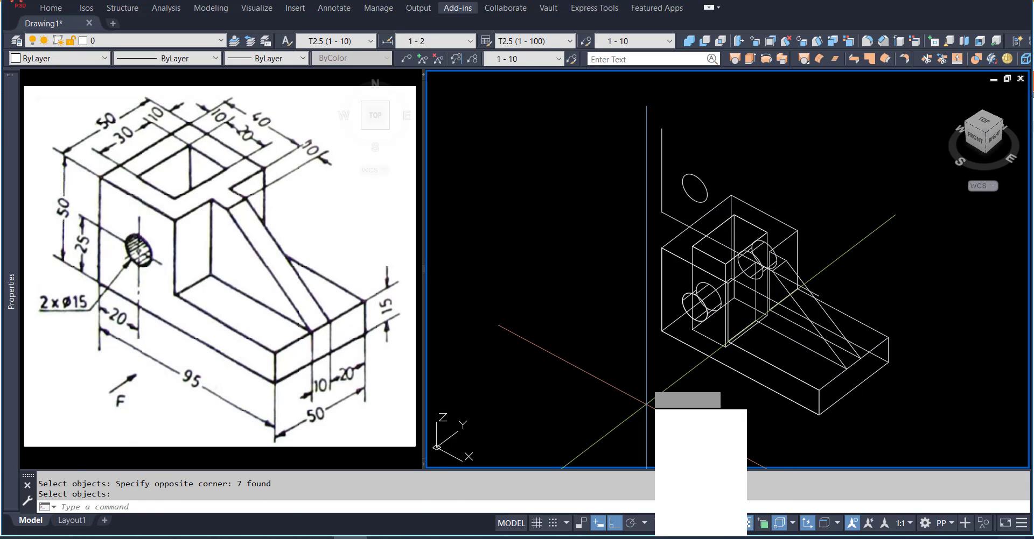
pyautogui.press('Return')
pyautogui.write('r')
pyautogui.press('Return')
# Move the bracket solid toward the back along the Y axis, clear of the leftover 2D construction geometry
pyautogui.keyDown('shift'); pyautogui.moveTo(668, 378); pyautogui.dragTo(661, 366, button='middle'); pyautogui.keyUp('shift')
pyautogui.write('m')
pyautogui.press('Return')
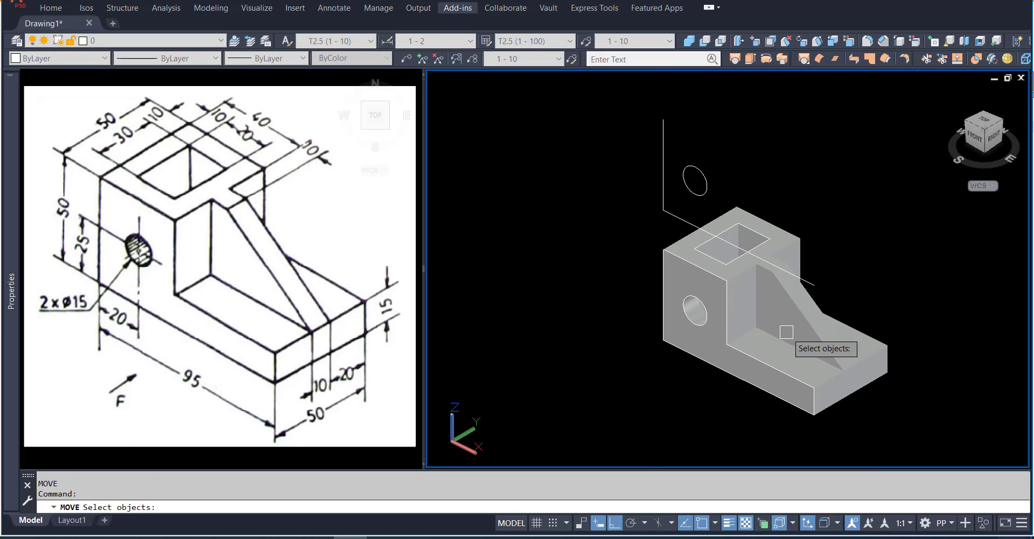
pyautogui.click(786, 339)
pyautogui.press('Return')
pyautogui.click(560, 409)
pyautogui.click(656, 359)
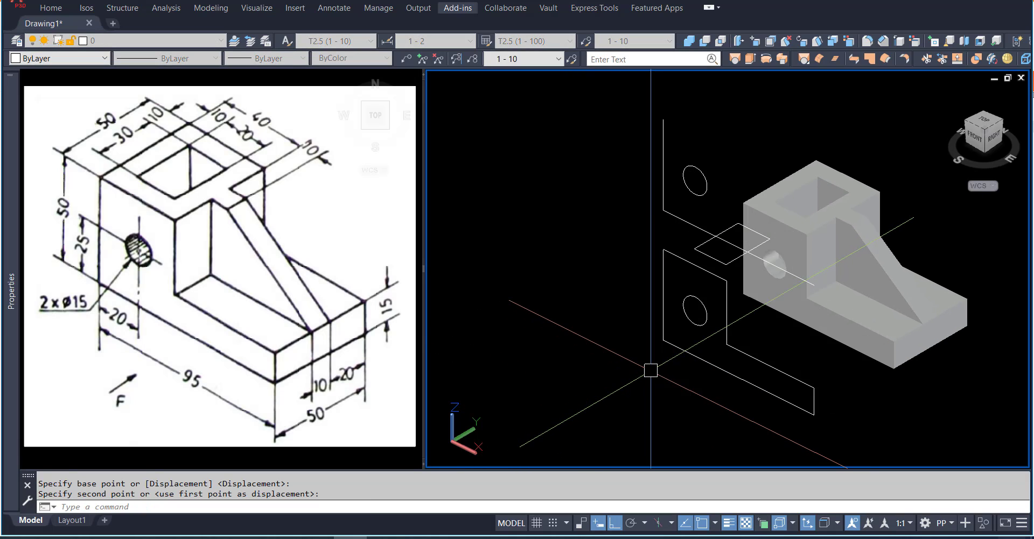
# Delete the leftover construction lines, circles, rectangle and profile outline beside the bracket solid
pyautogui.click(596, 101)
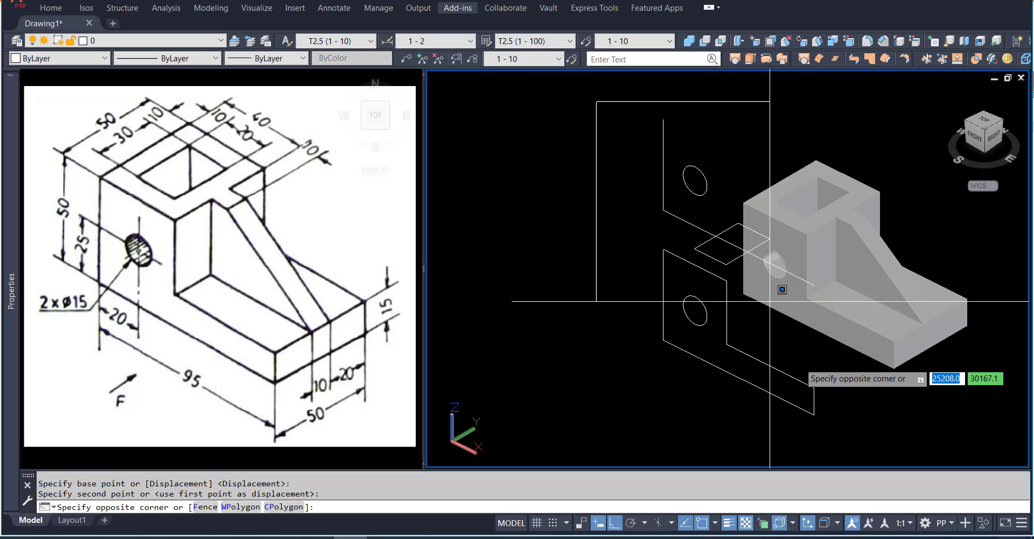
pyautogui.click(842, 445)
pyautogui.press('Delete')
# Set the model viewport's visual style to Shaded with Edges
pyautogui.write('vs')
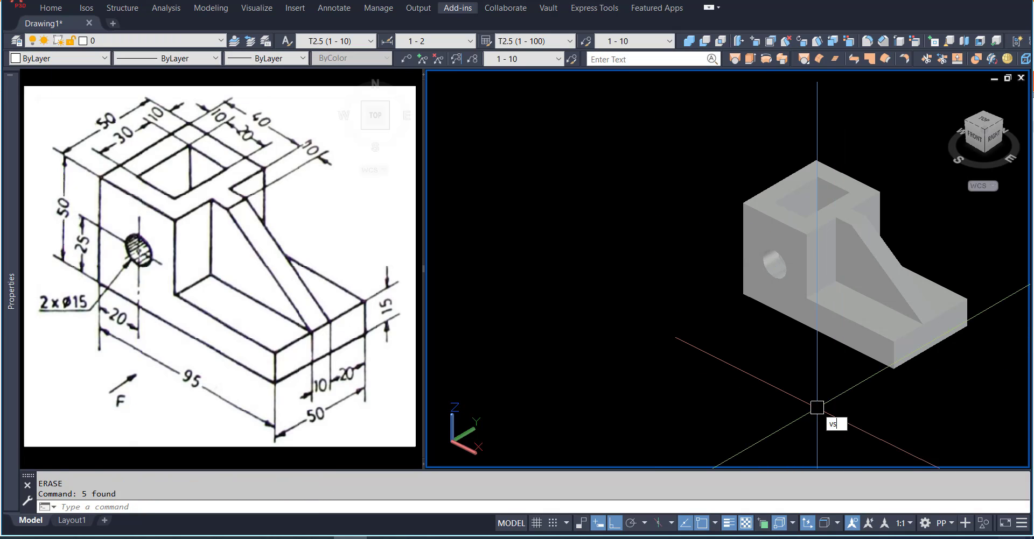
pyautogui.press('Return')
pyautogui.write('e')
pyautogui.press('Return')
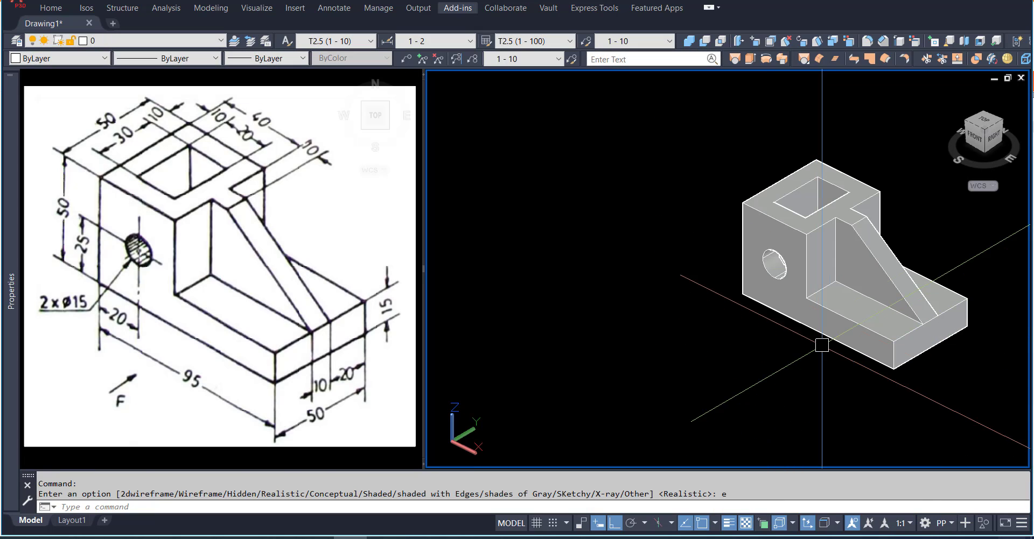
pyautogui.scroll(3, 830, 286)
pyautogui.keyDown('shift'); pyautogui.moveTo(832, 279); pyautogui.dragTo(828, 297, button='middle'); pyautogui.keyUp('shift')
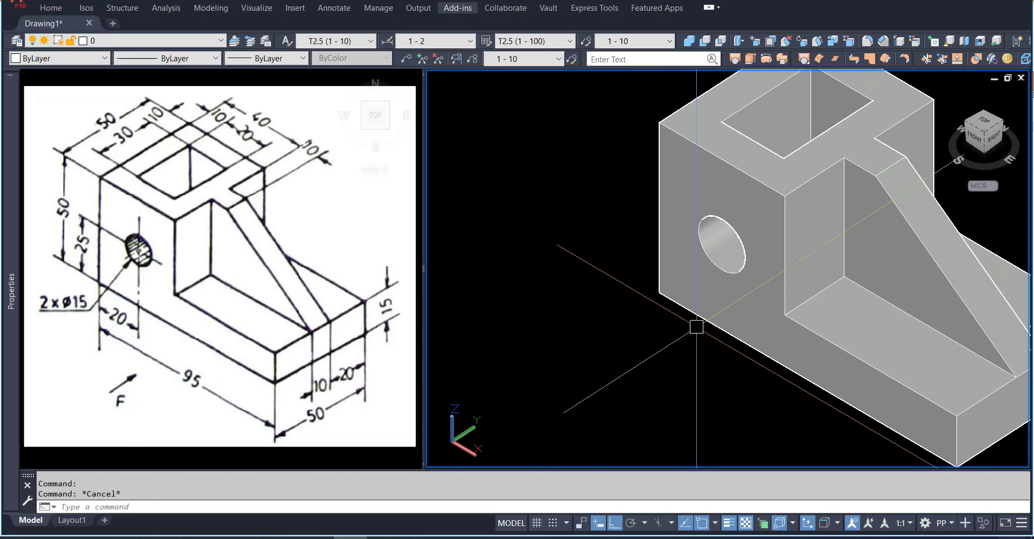
pyautogui.moveTo(696, 326); pyautogui.dragTo(600, 329, button='middle')
pyautogui.press('Escape')
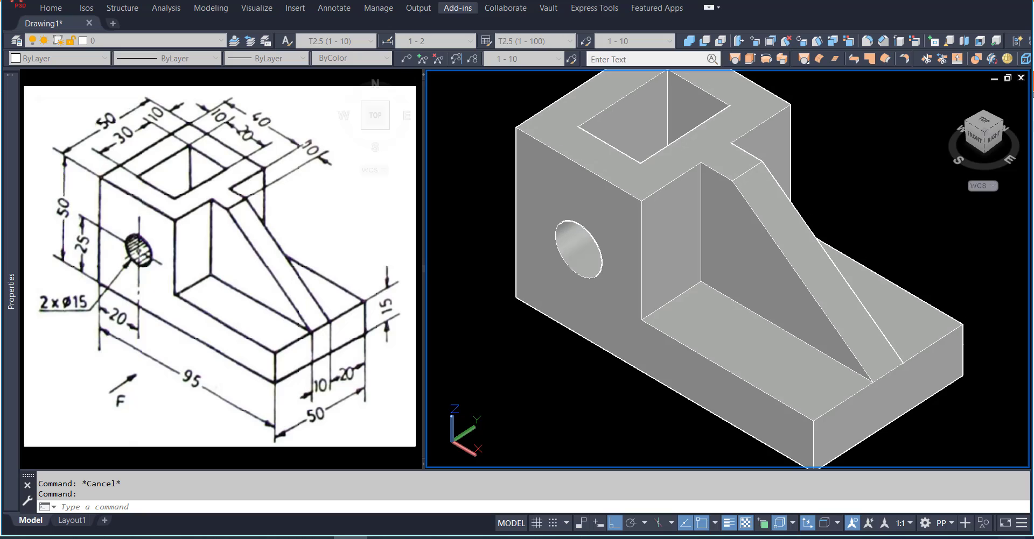
pyautogui.scroll(-3, 884, 237)
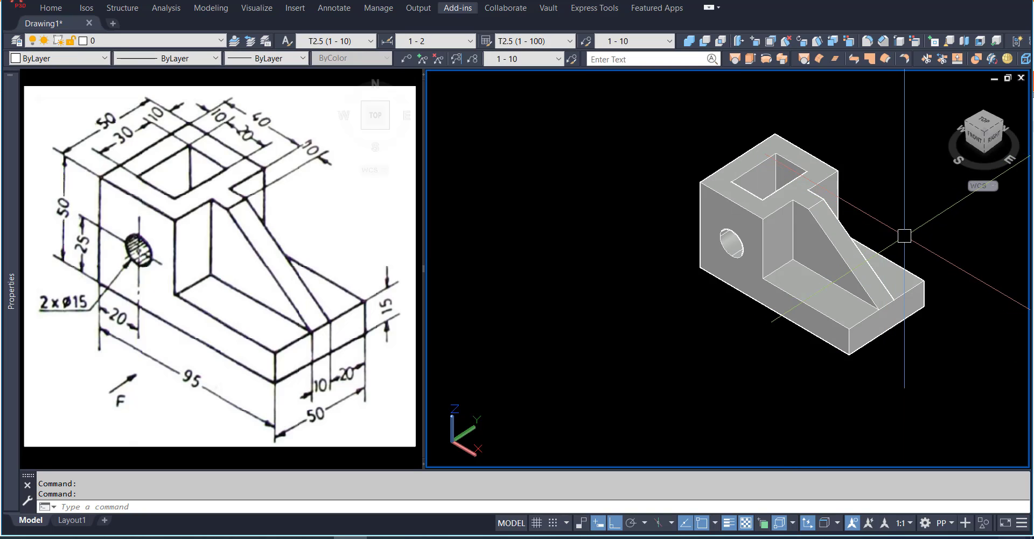
pyautogui.moveTo(952, 339); pyautogui.dragTo(868, 366, button='middle')
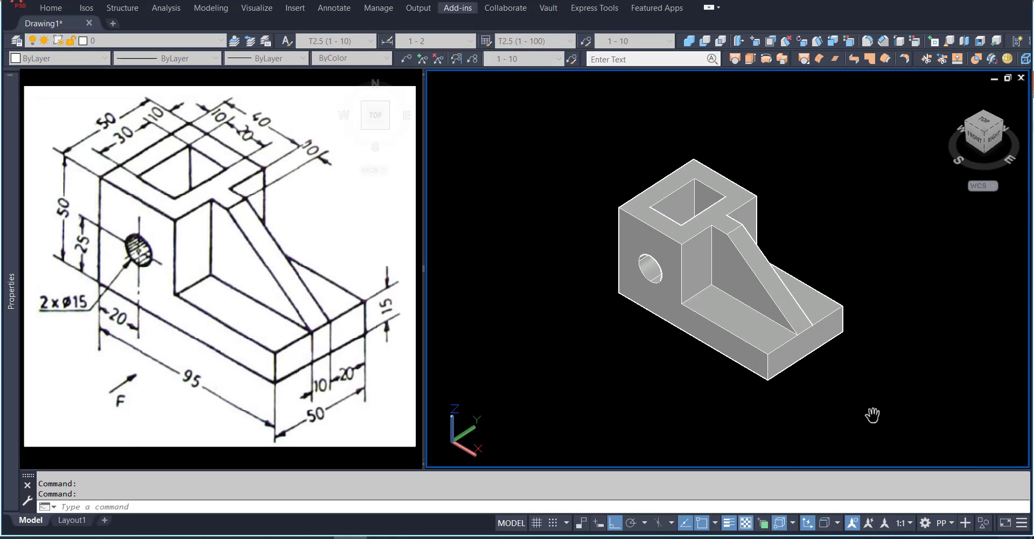